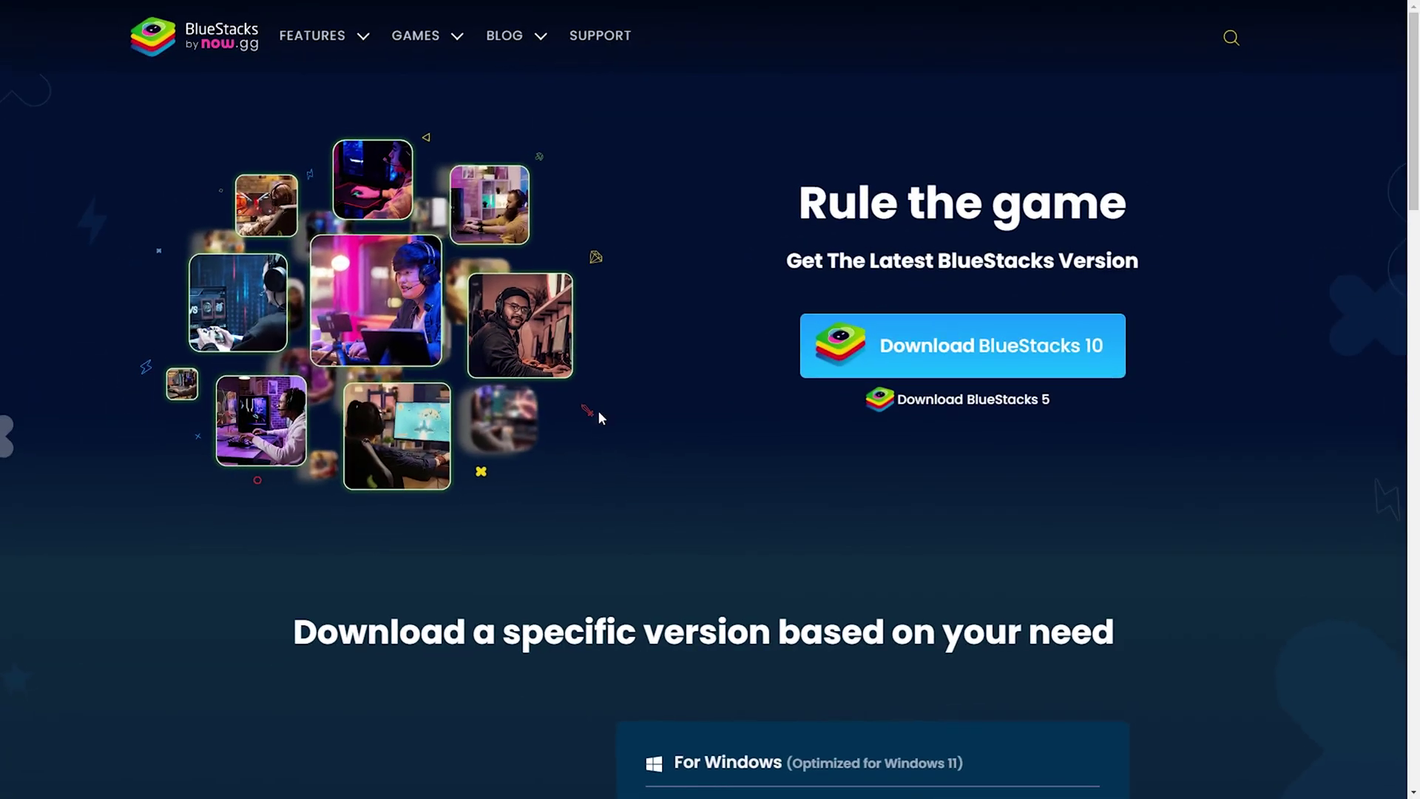
Download the BlueStacks 10 installer from the website and select the setup file on the desktop.
scroll(599, 363, "down", 12)
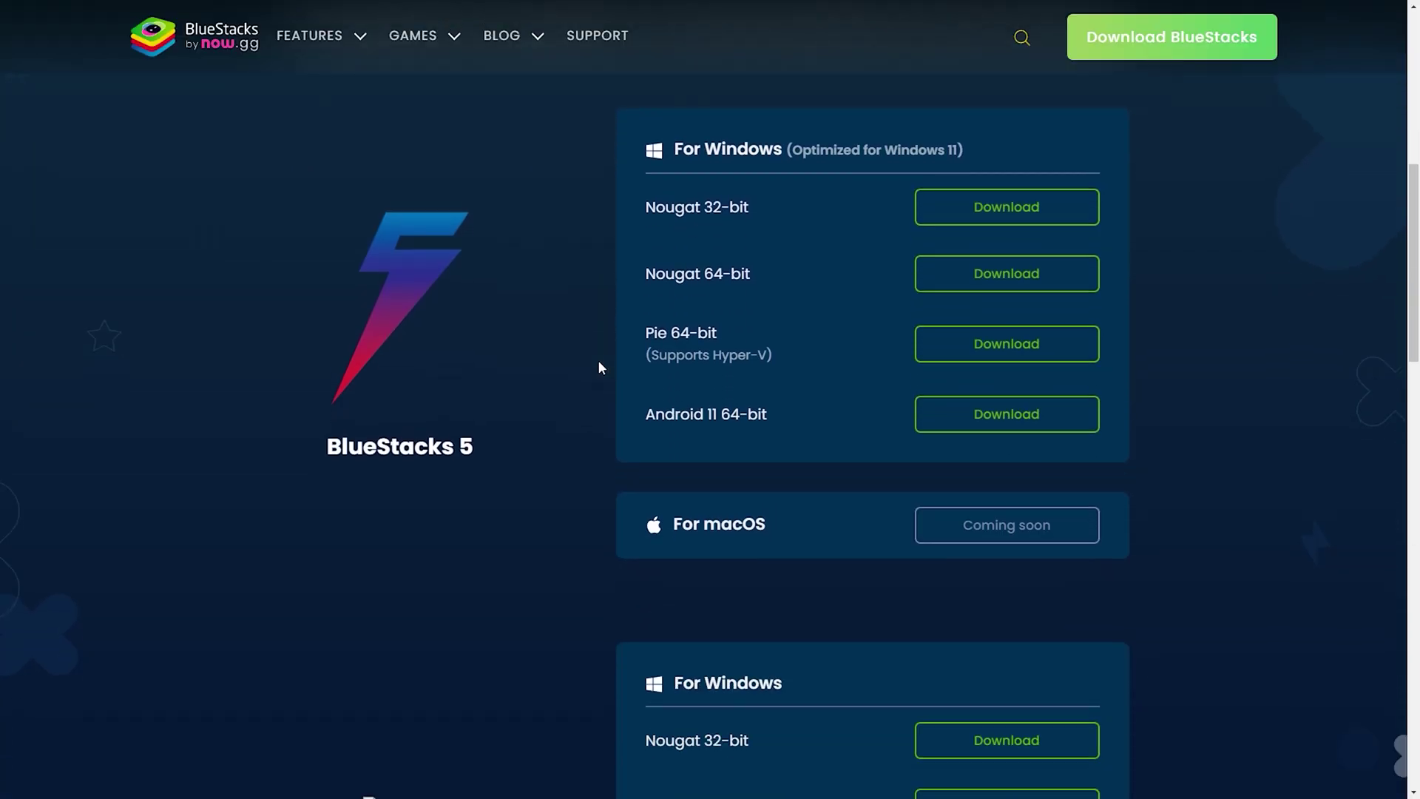
scroll(597, 359, "down", 10)
scroll(597, 360, "up", 10)
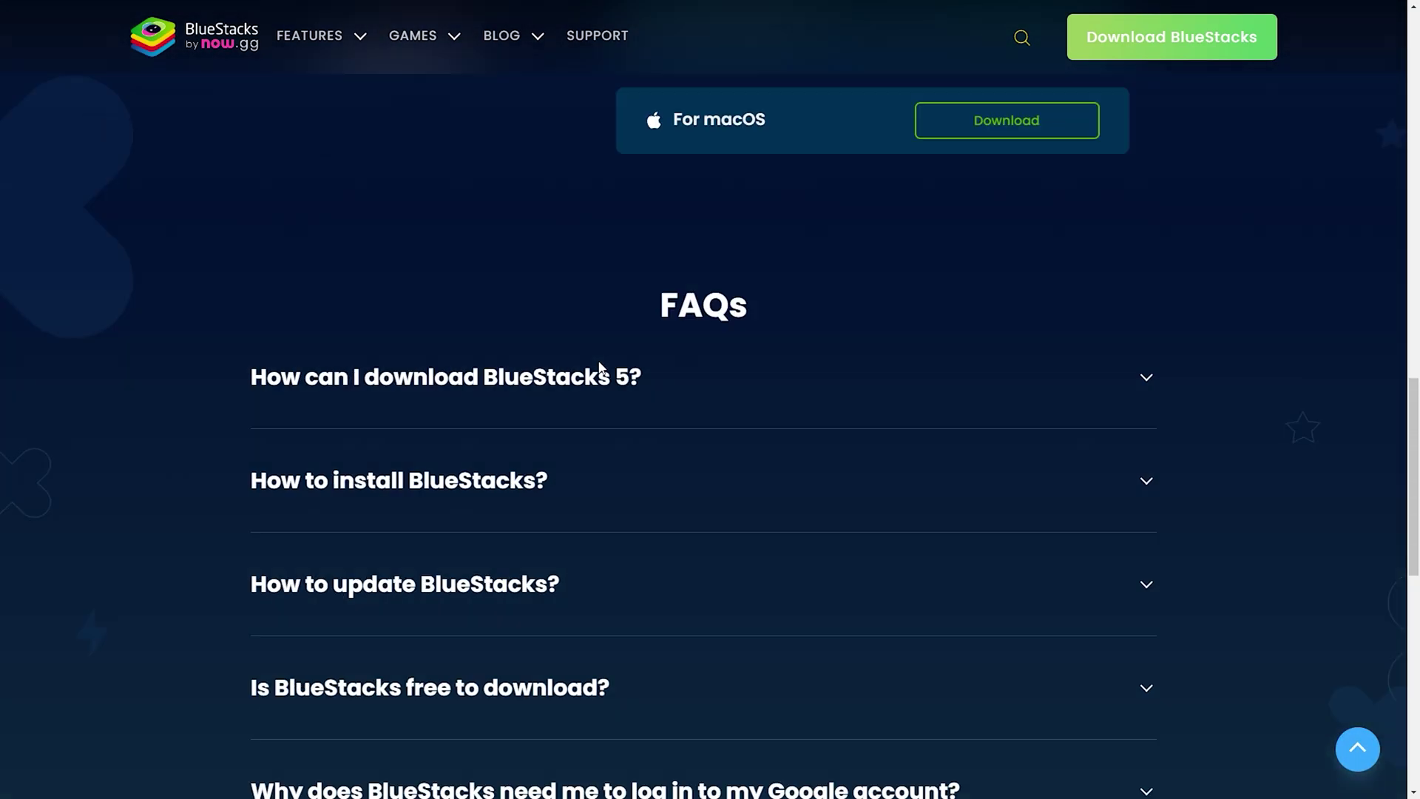
scroll(598, 361, "up", 13)
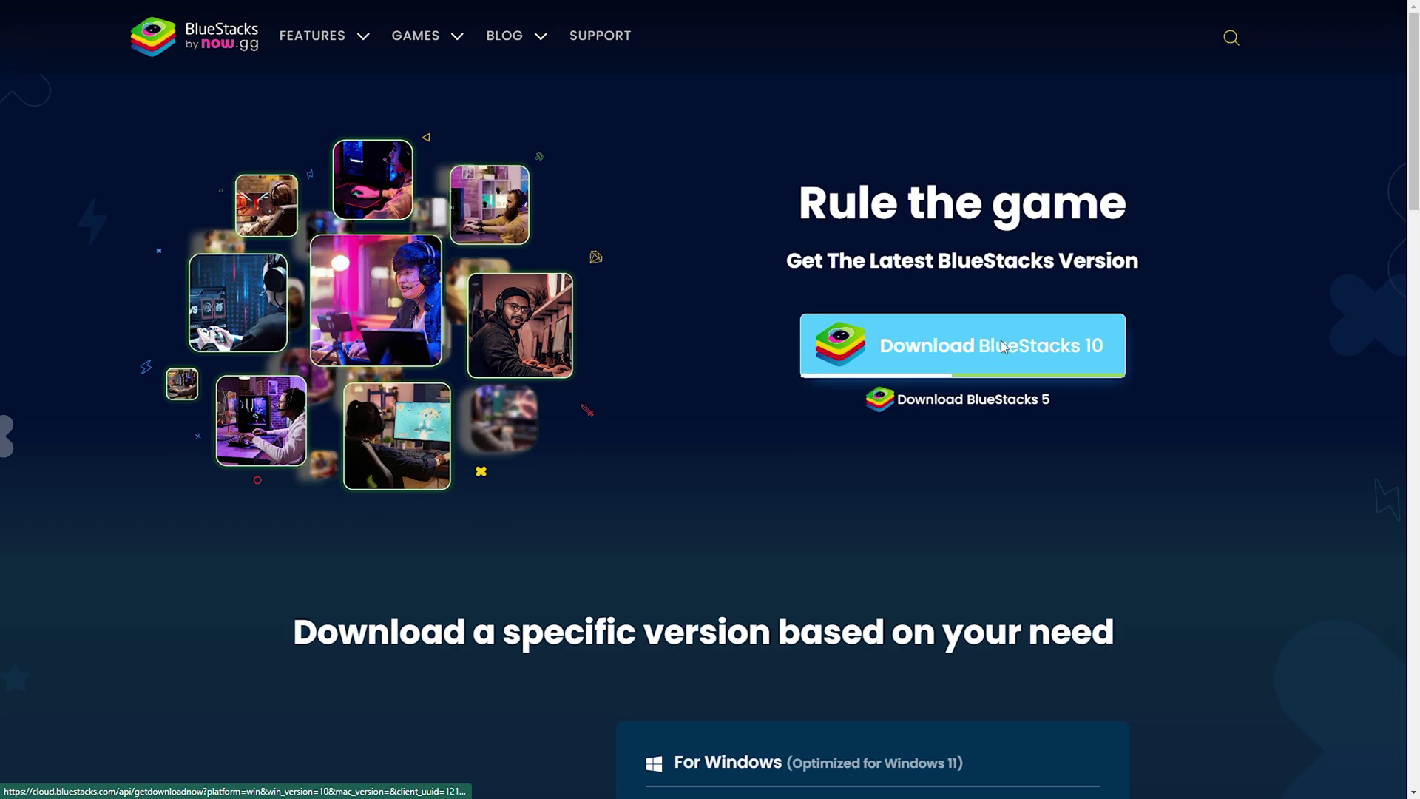
left_click(937, 346)
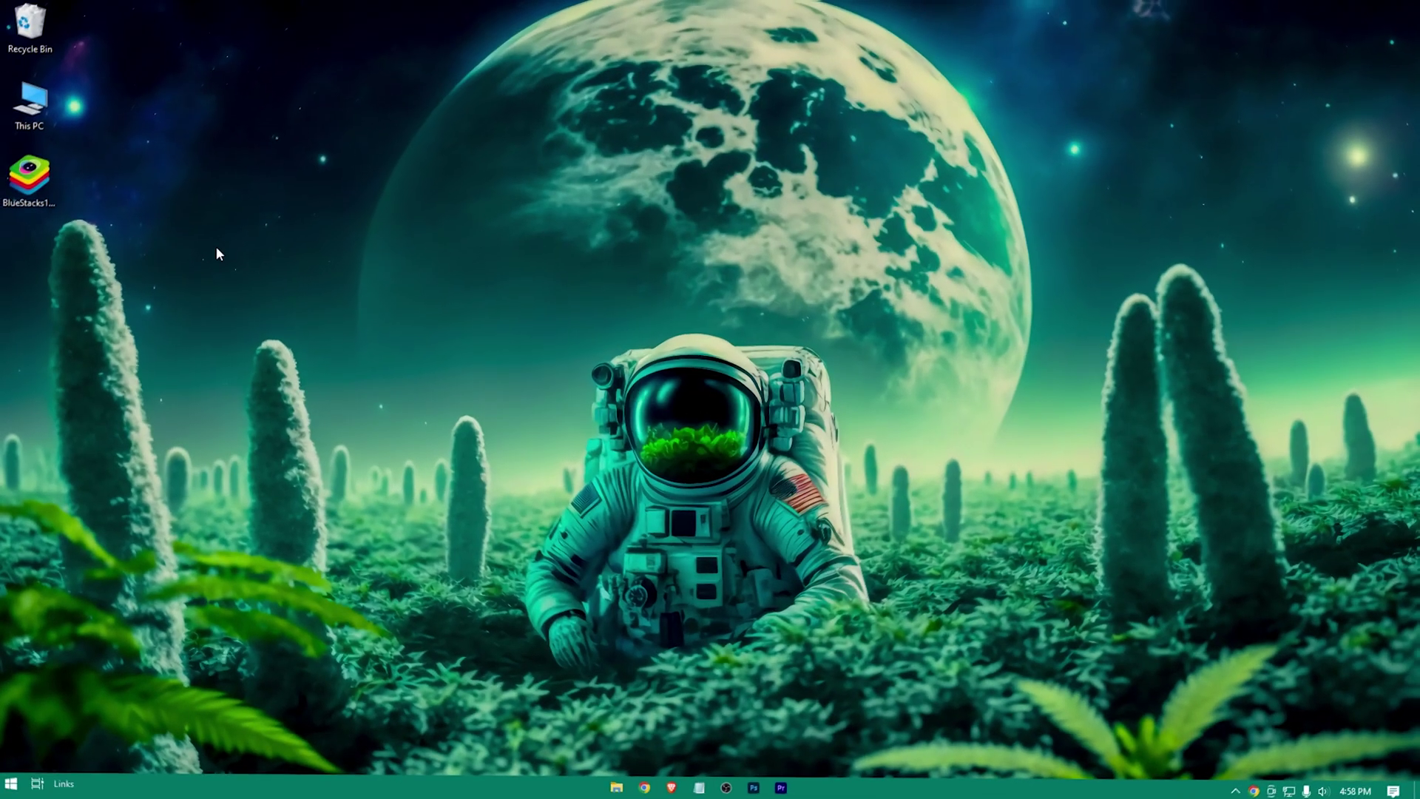
left_click(31, 200)
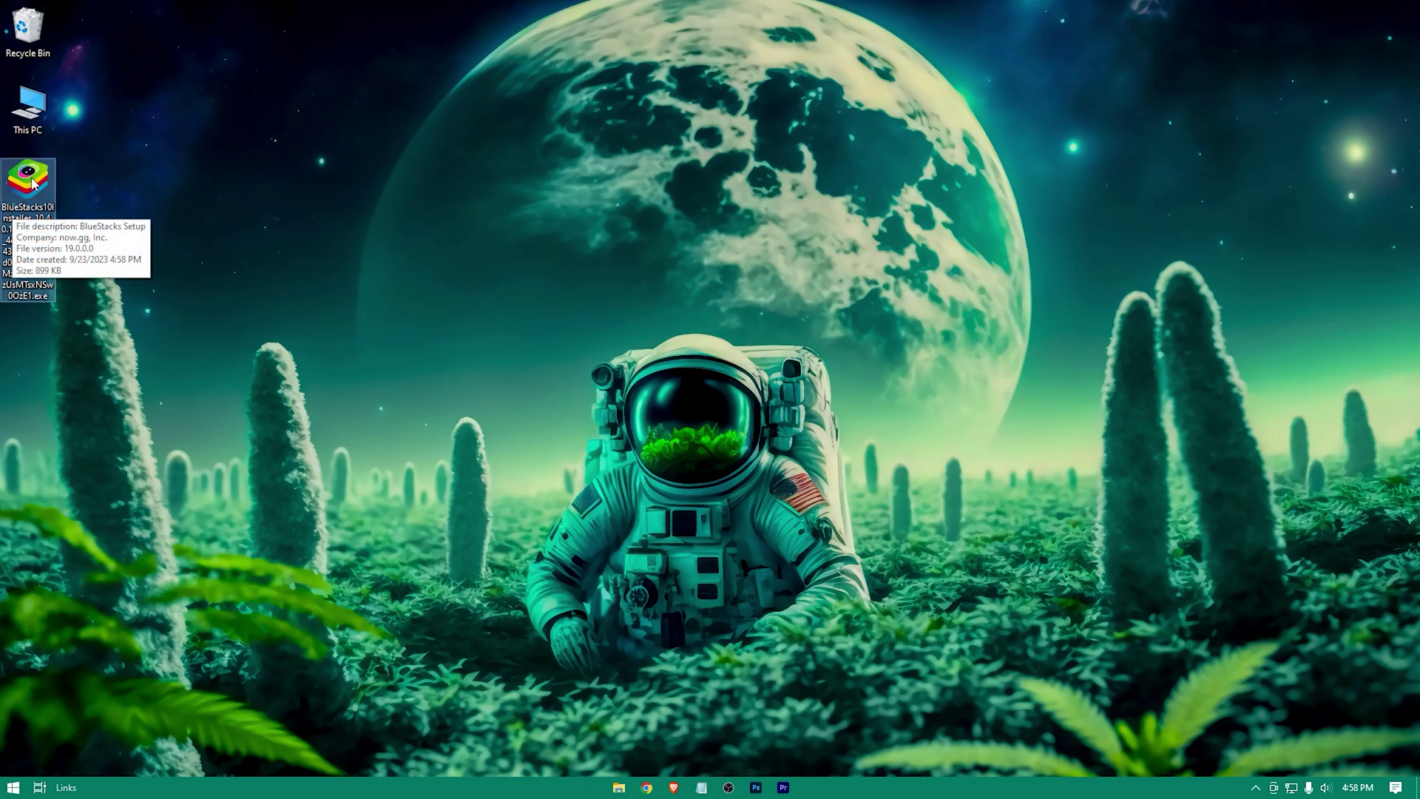
Run the BlueStacks installer with admin approval and bring up the custom data-folder picker.
double_click(31, 183)
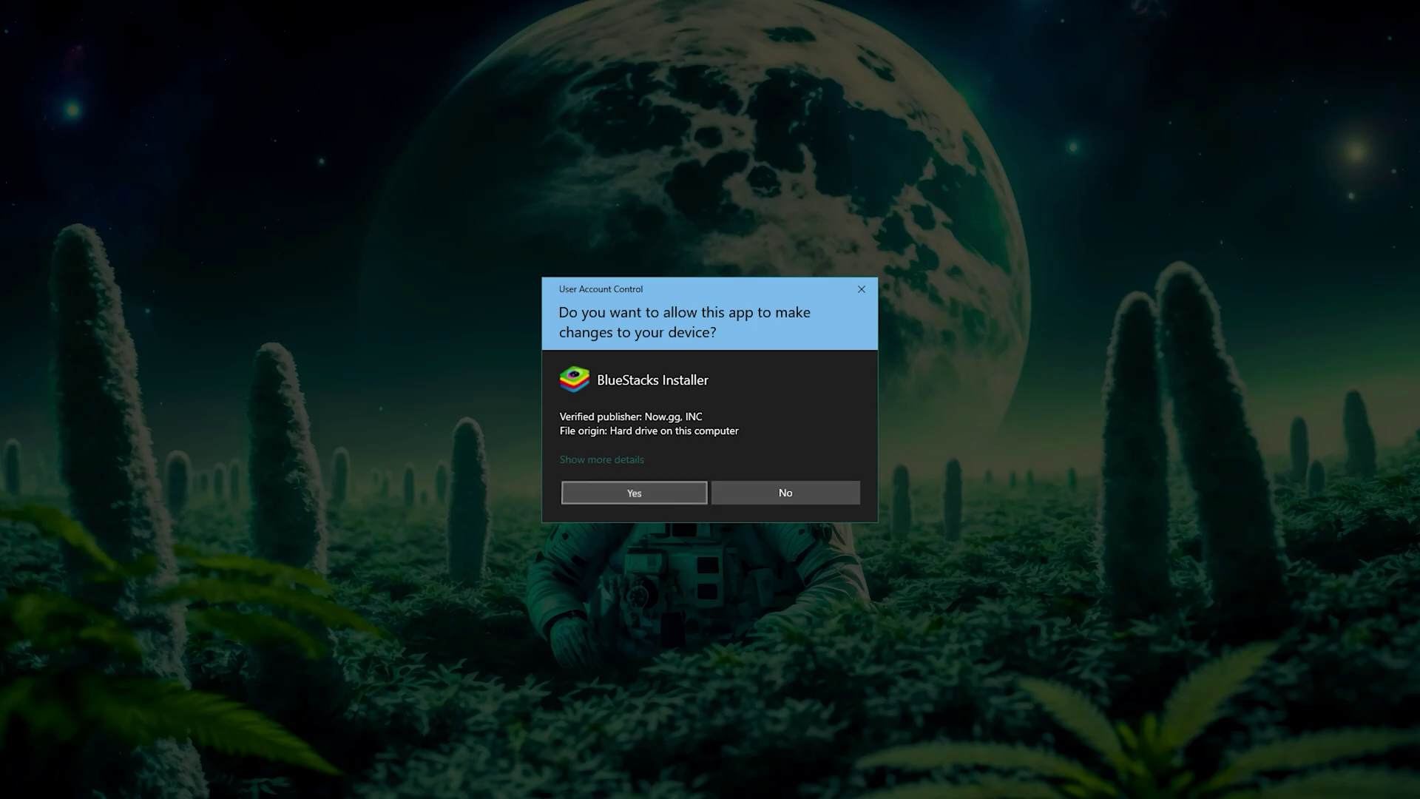
left_click(611, 493)
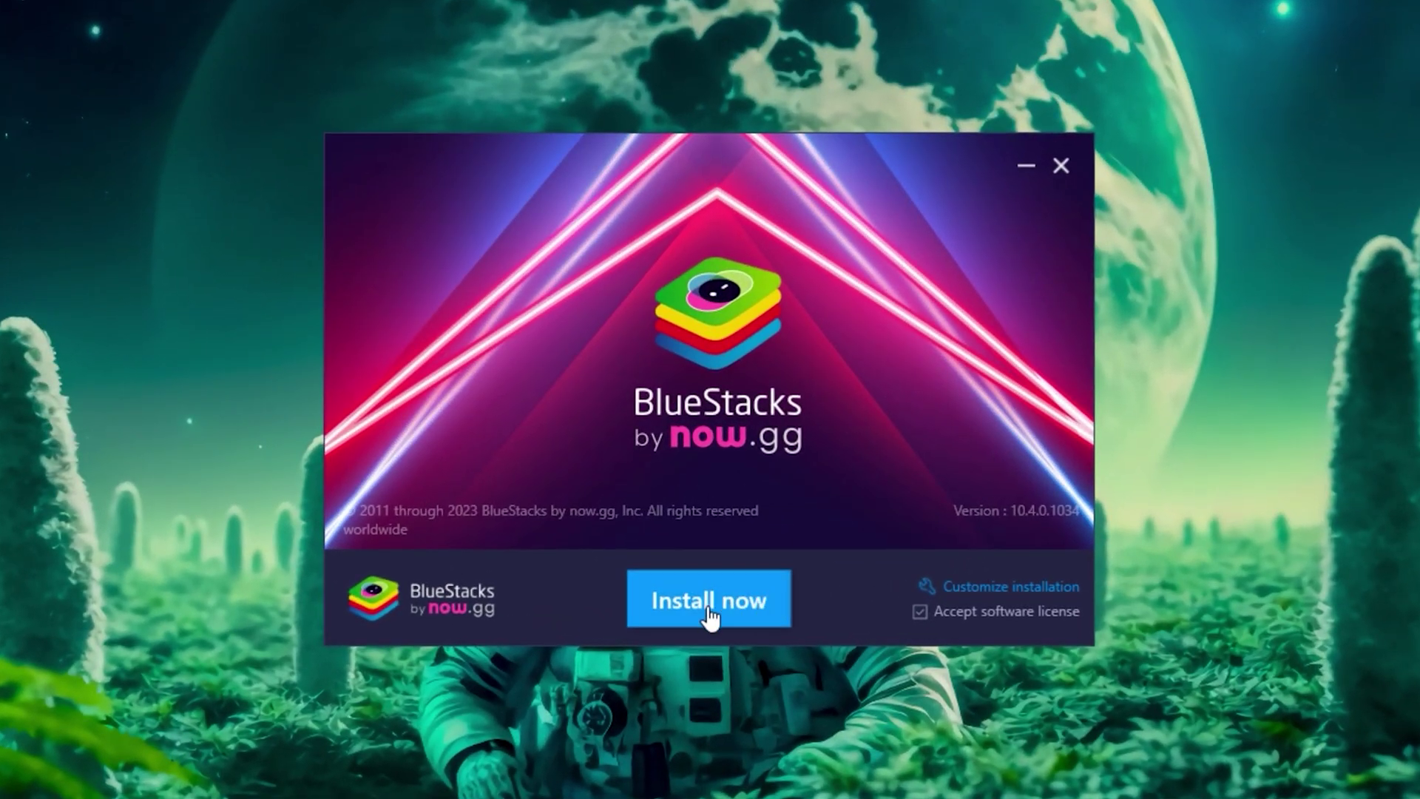
left_click(1008, 590)
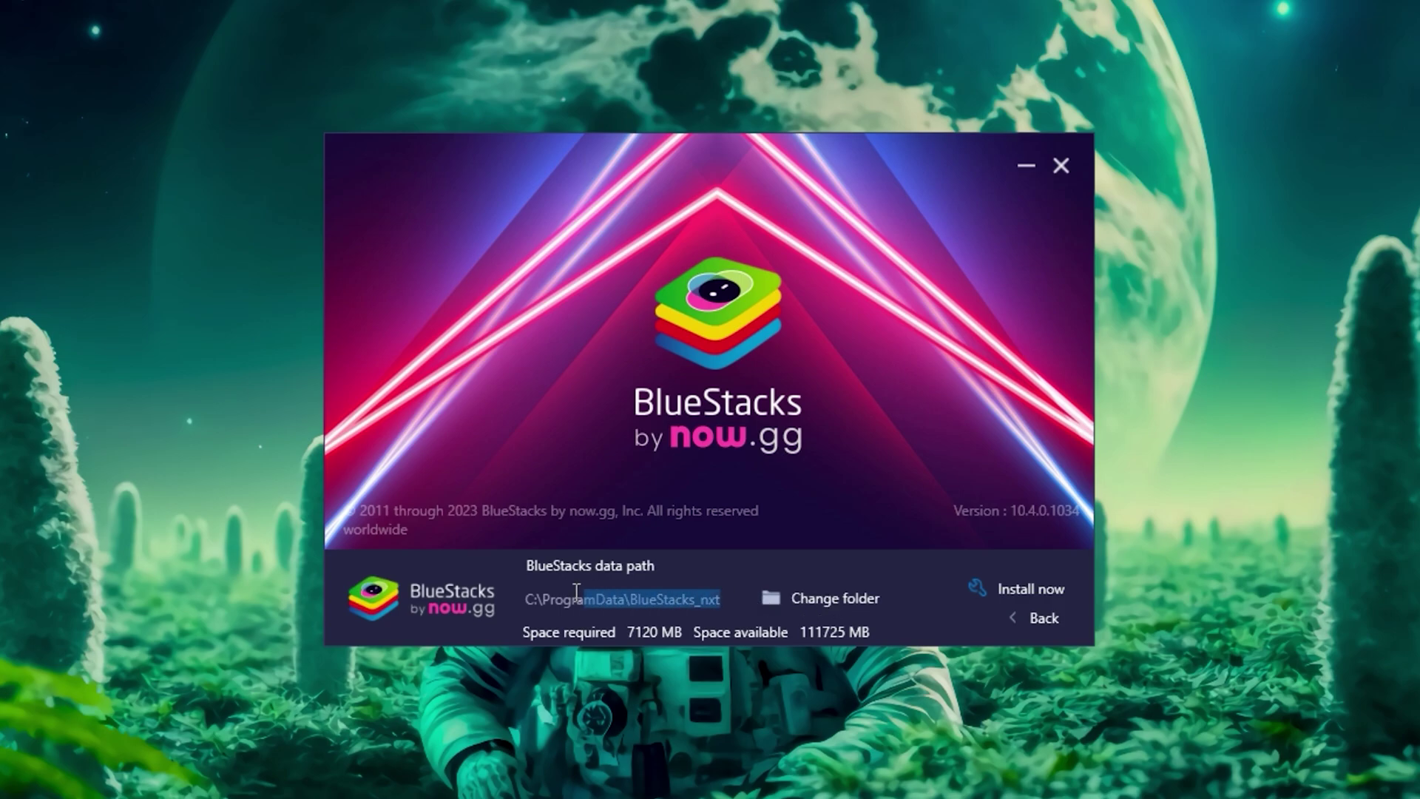
left_click(847, 600)
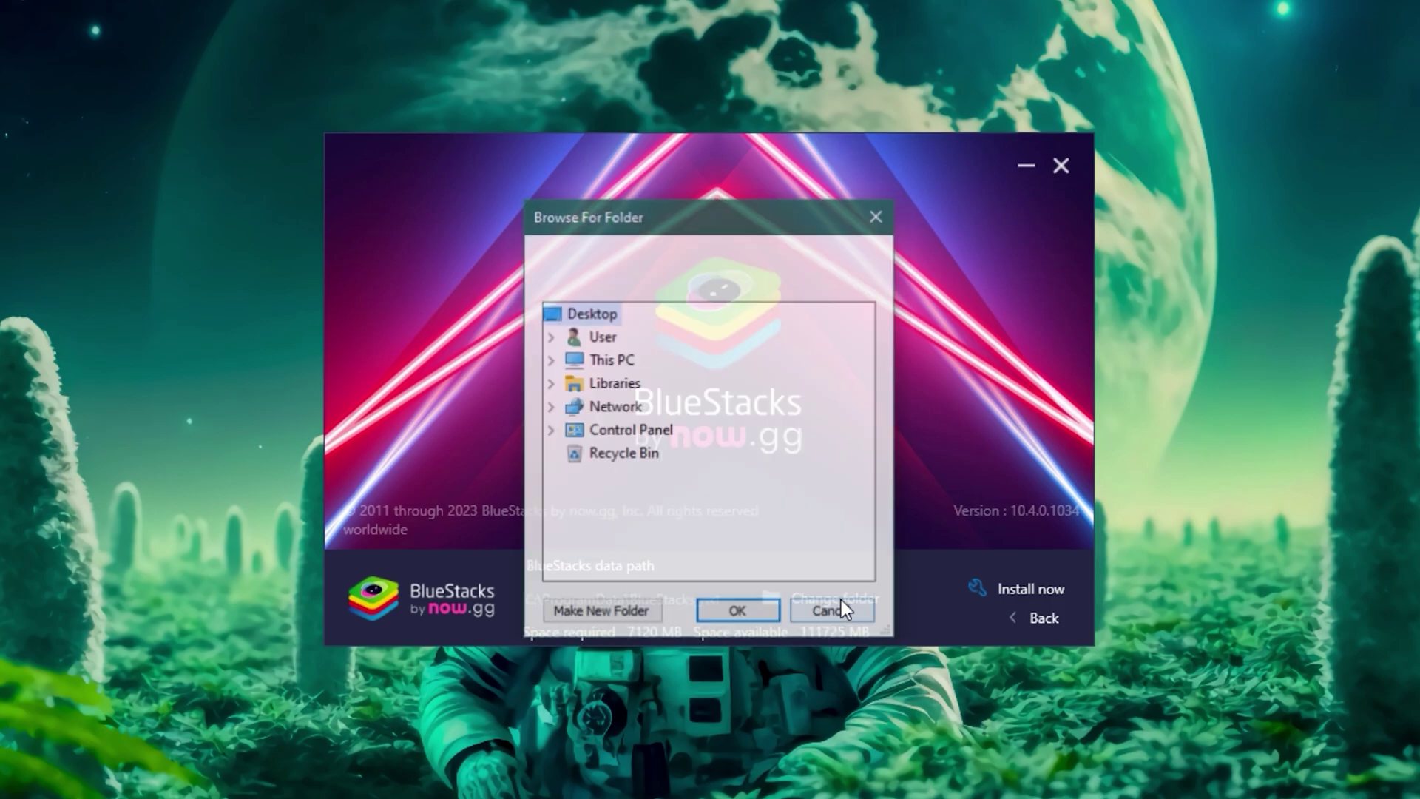
Create a new BluestacksX folder on New Volume (D:) and choose it as the data path.
left_click(556, 367)
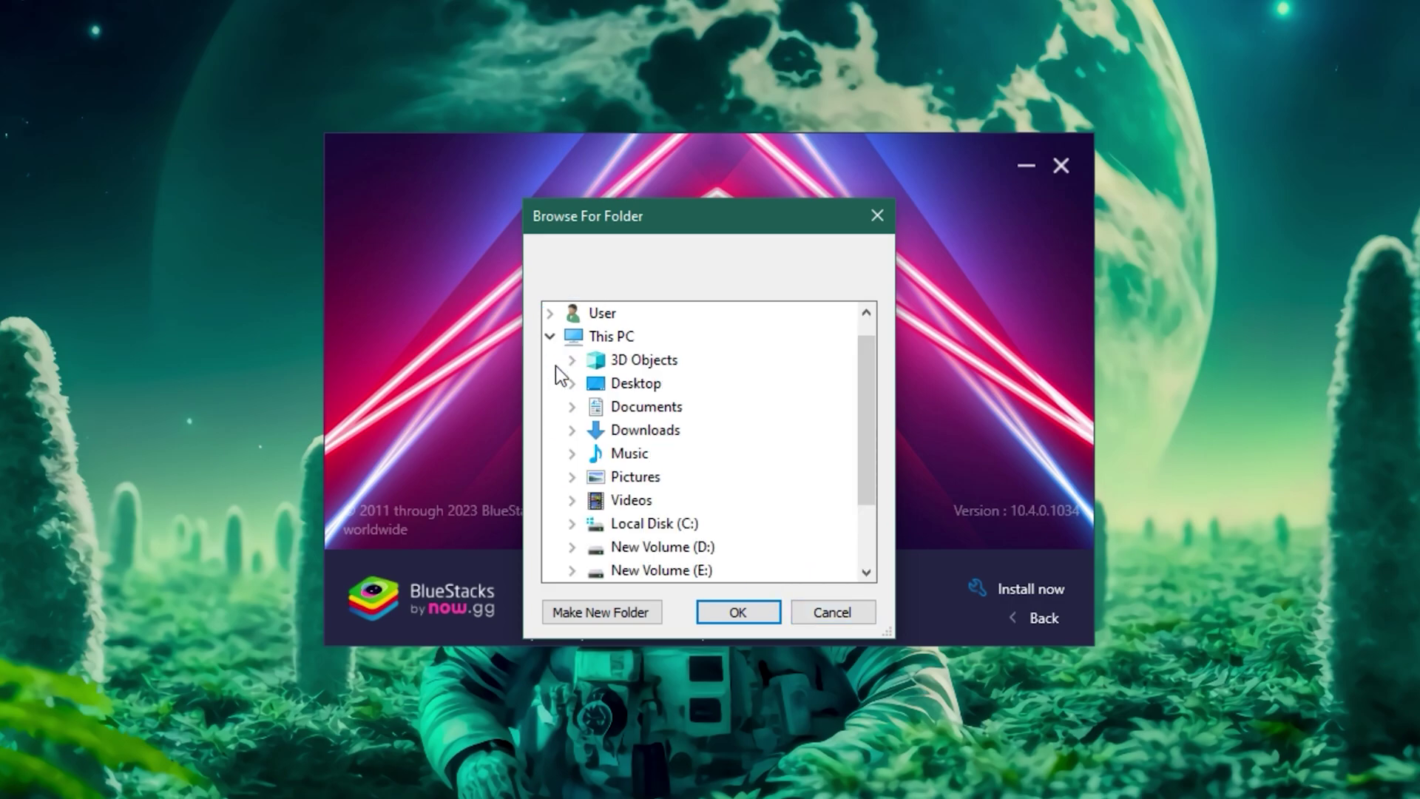
double_click(670, 549)
left_click(645, 613)
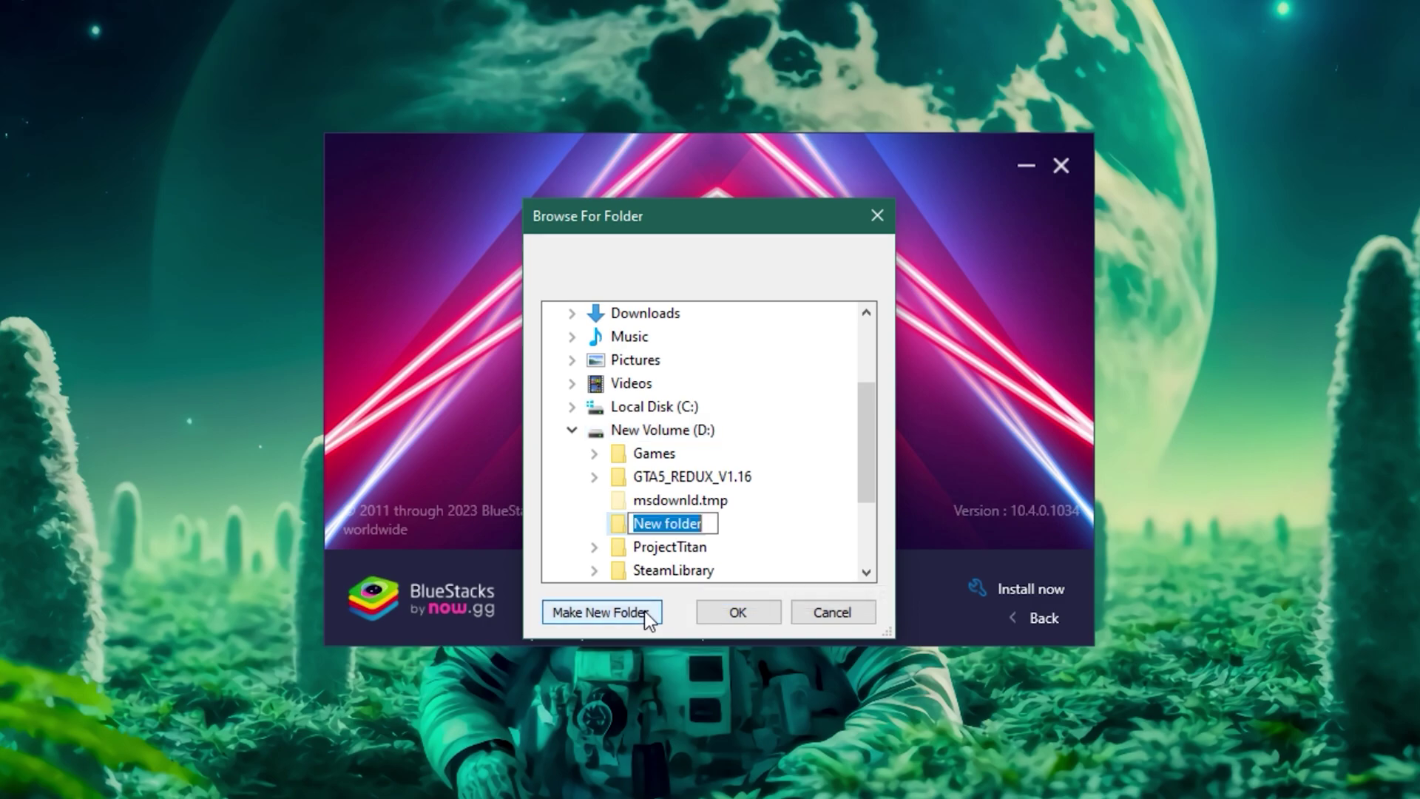
type("BluestacksX")
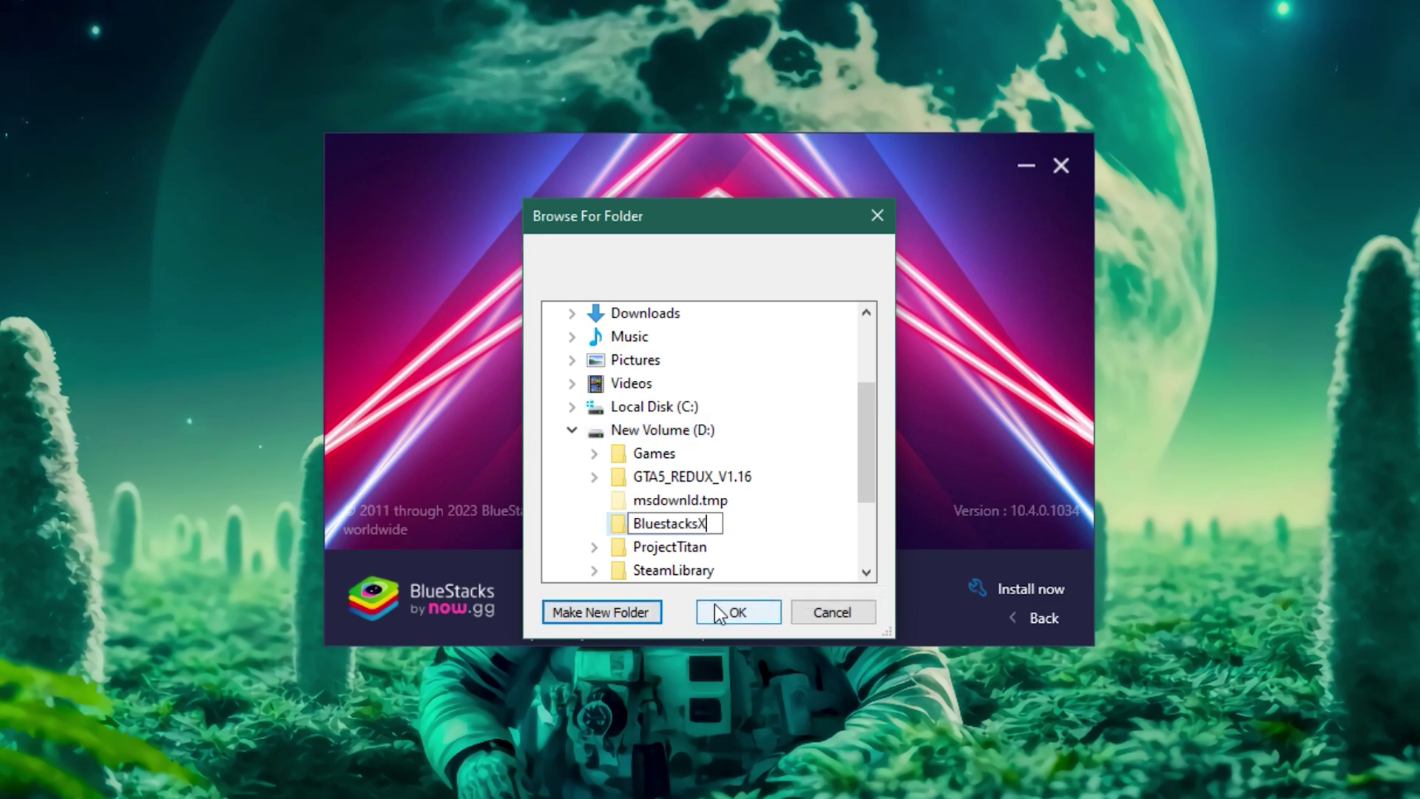
key("Return")
left_click(740, 622)
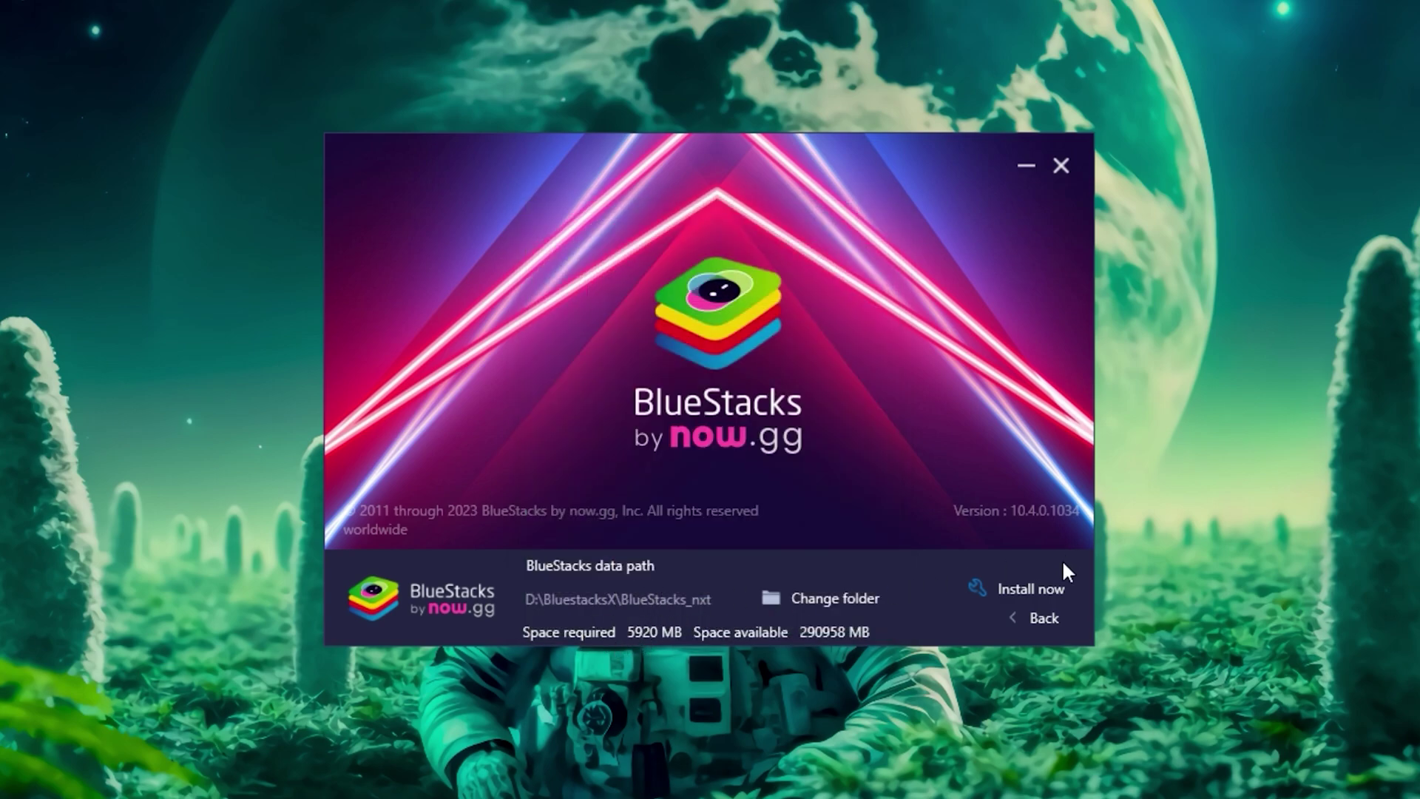
Install BlueStacks 10 into the BluestacksX folder on D: and wait for completion.
left_click(1030, 589)
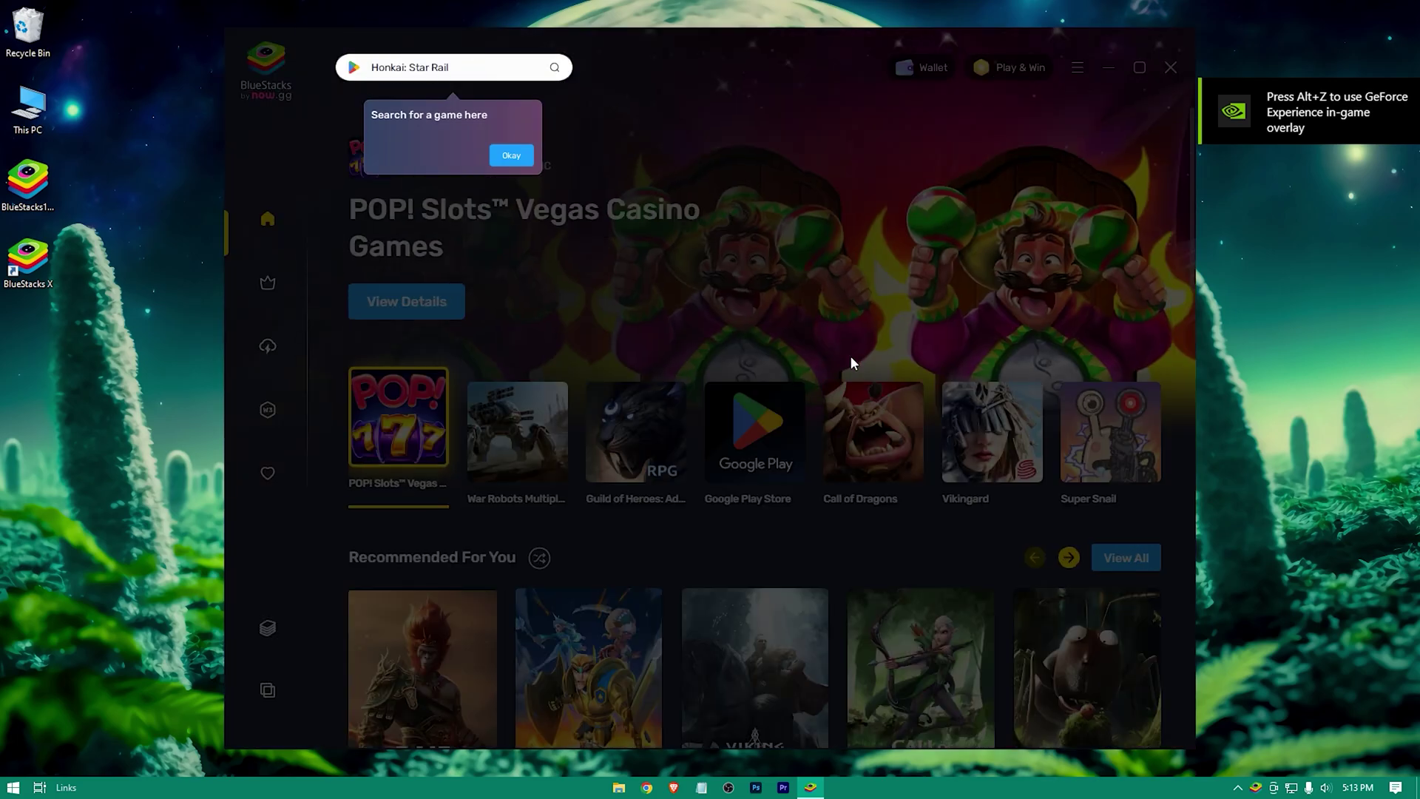
Dismiss the search tip and free premium games prompt, then browse the Home game listings.
left_click(515, 161)
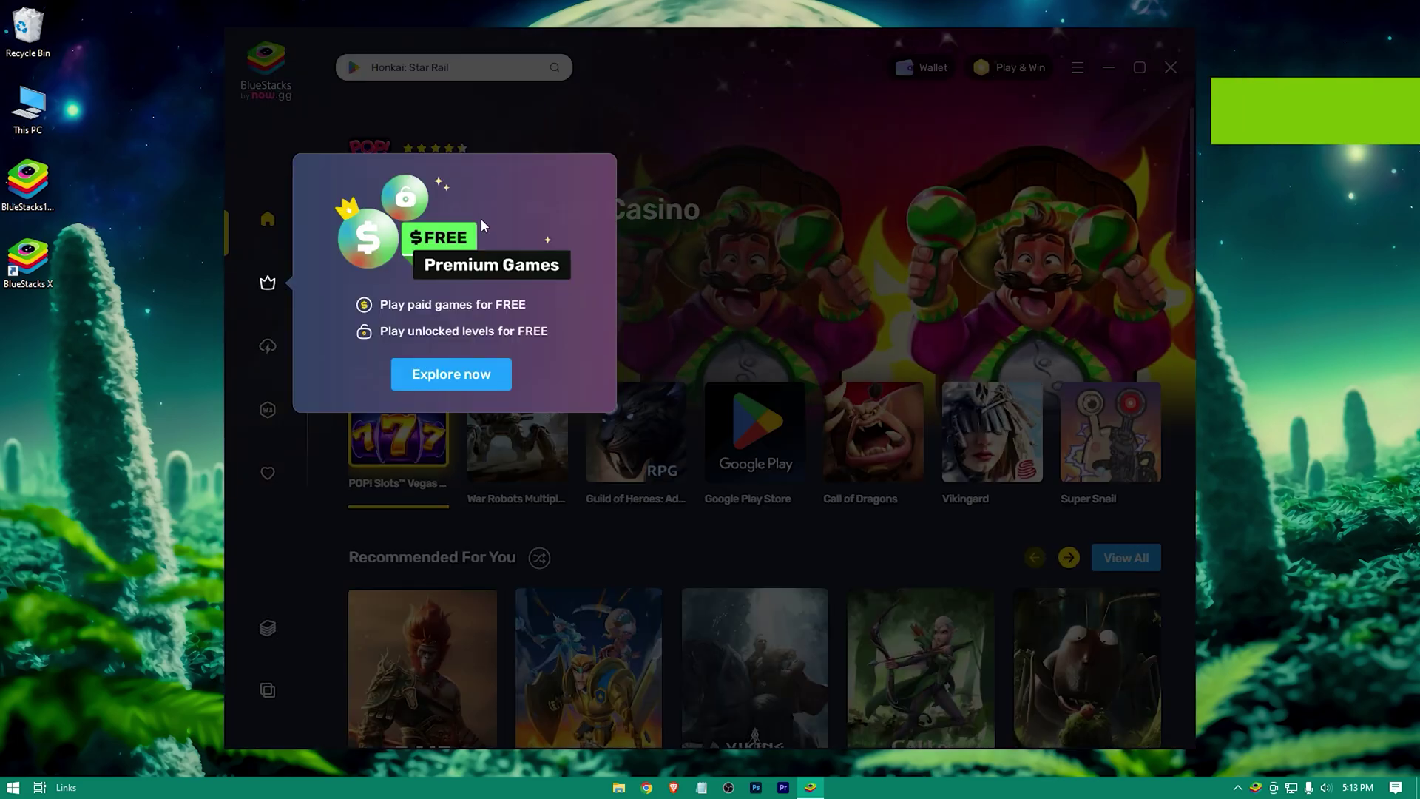
left_click(436, 379)
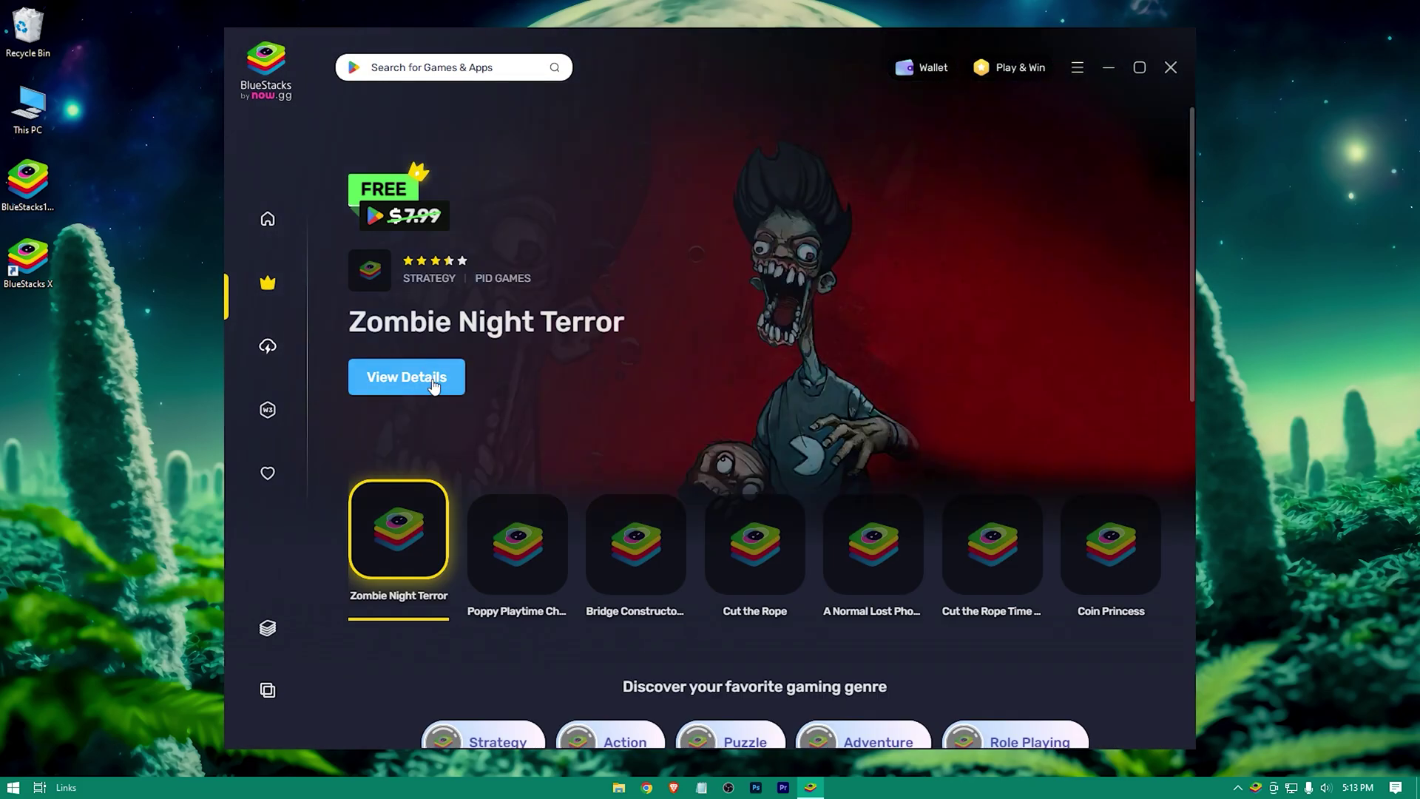
left_click(276, 234)
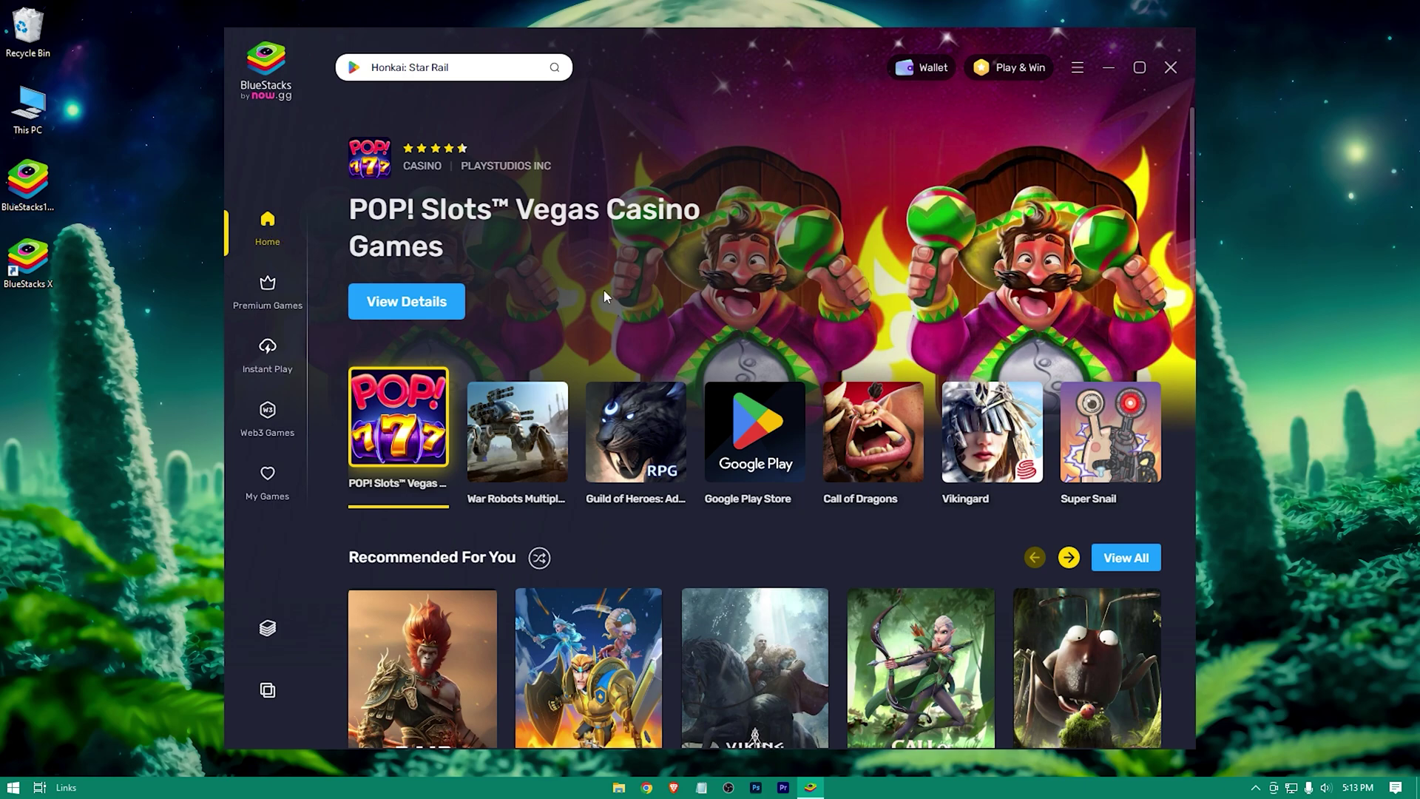
scroll(694, 464, "down", 8)
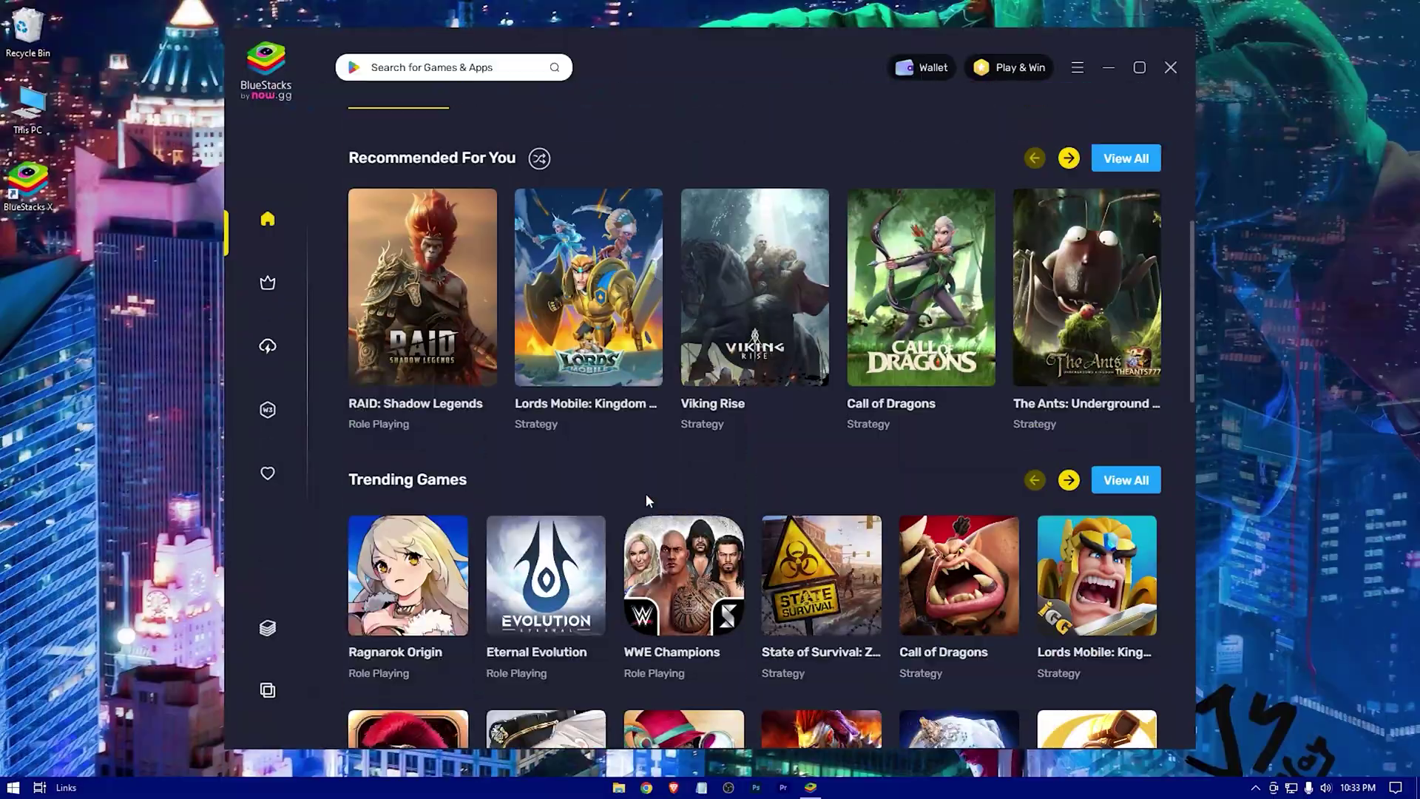
scroll(646, 494, "up", 5)
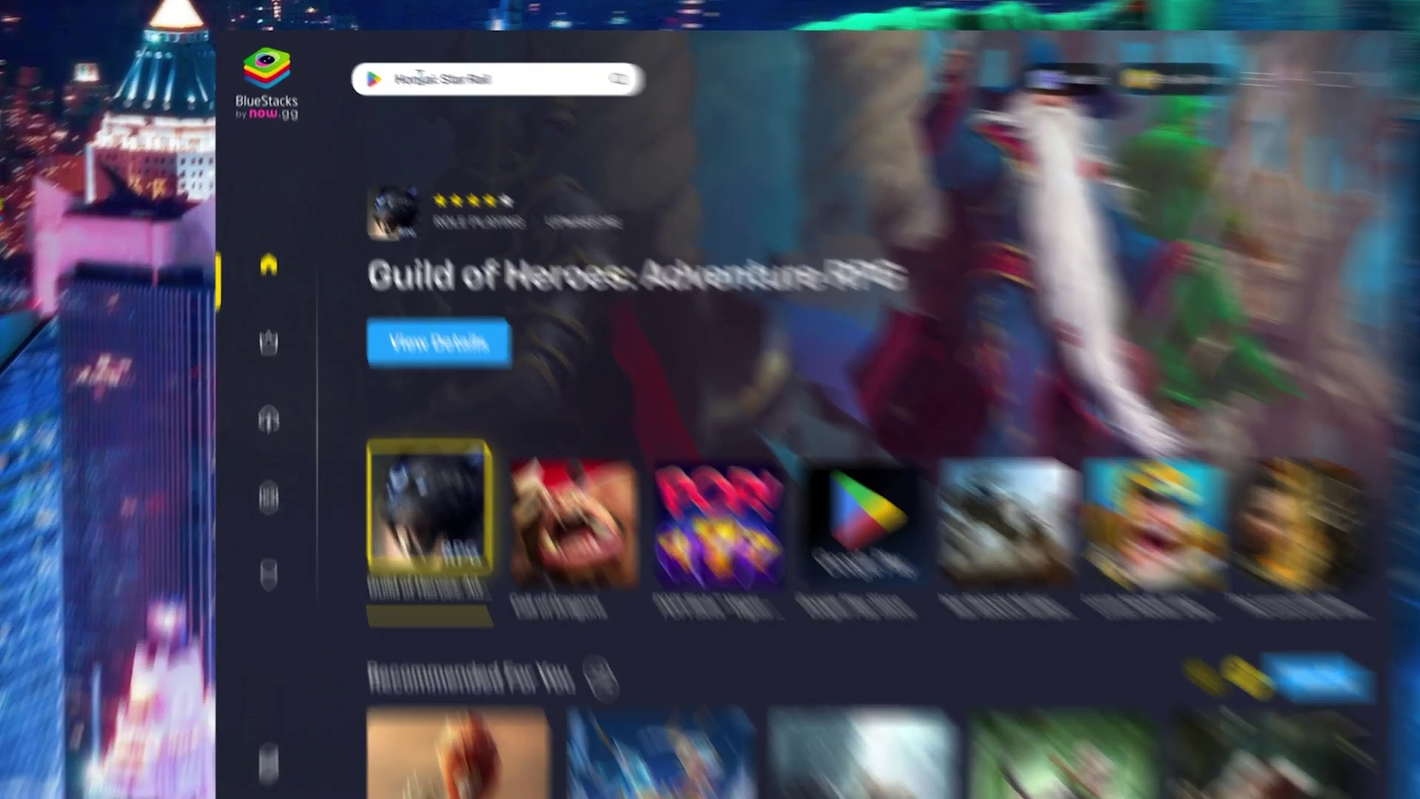
Search for 'pubg' and open the PUBG MOBILE game page from the results.
left_click(479, 66)
type("pubg")
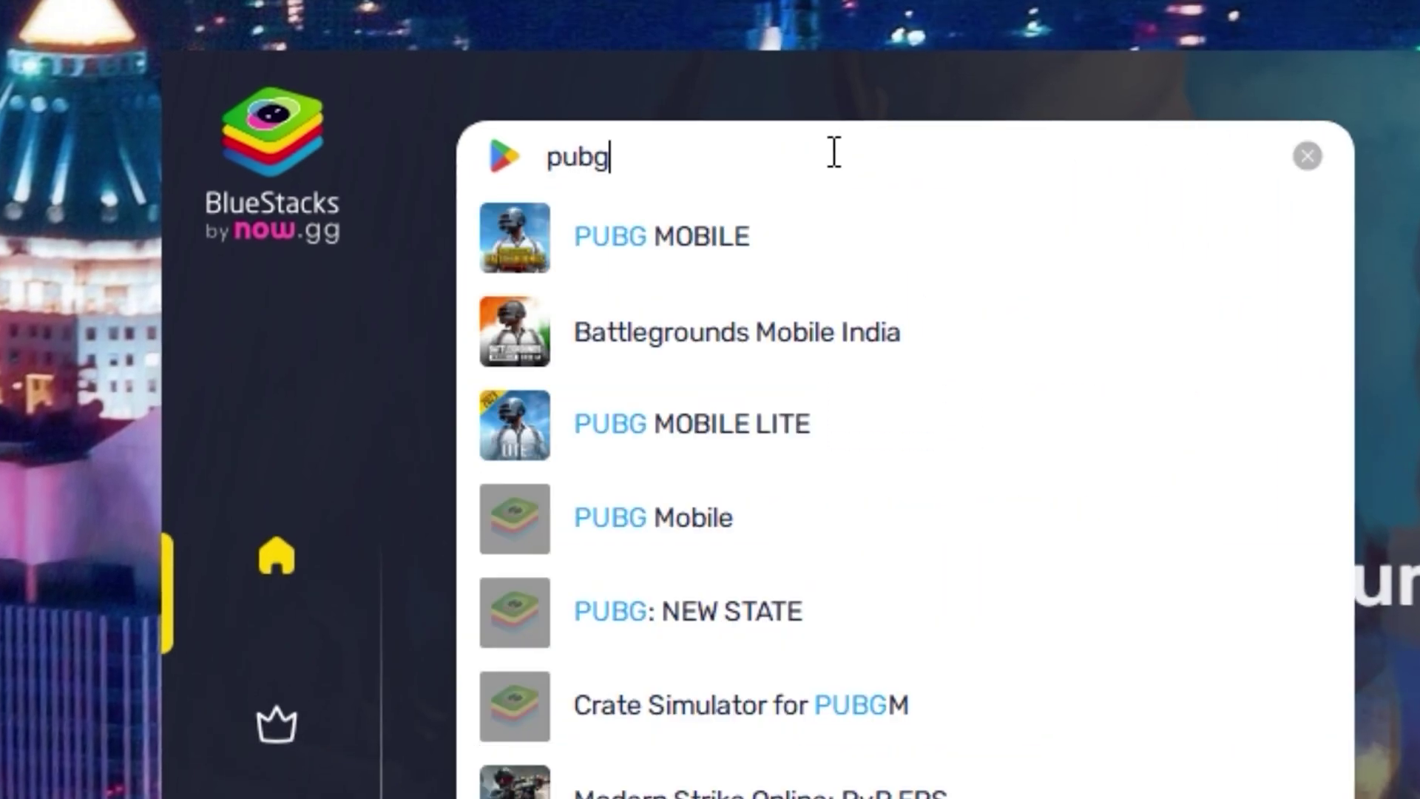
mouse_move(723, 285)
left_click(758, 260)
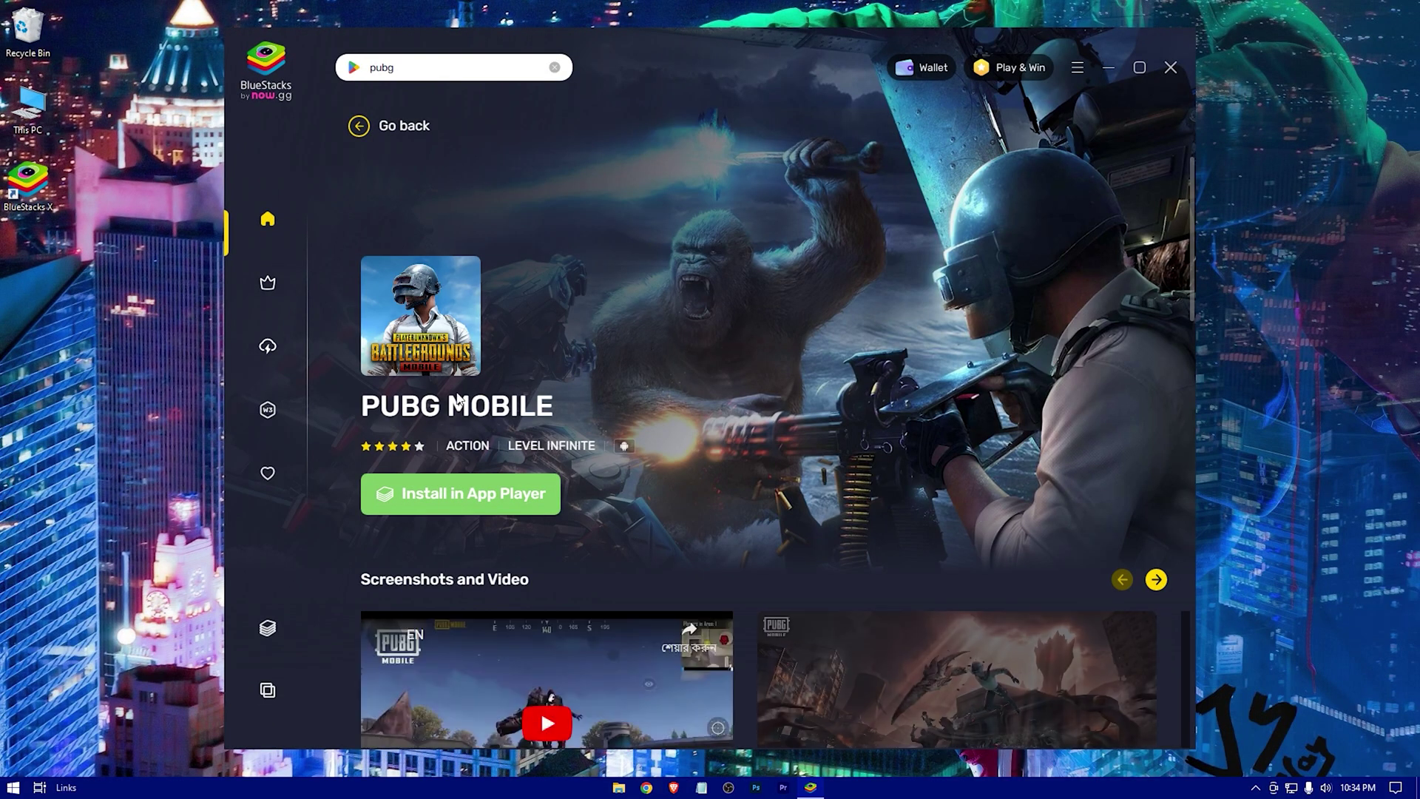
Install PUBG MOBILE in App Player and launch it once installation finishes.
left_click(494, 501)
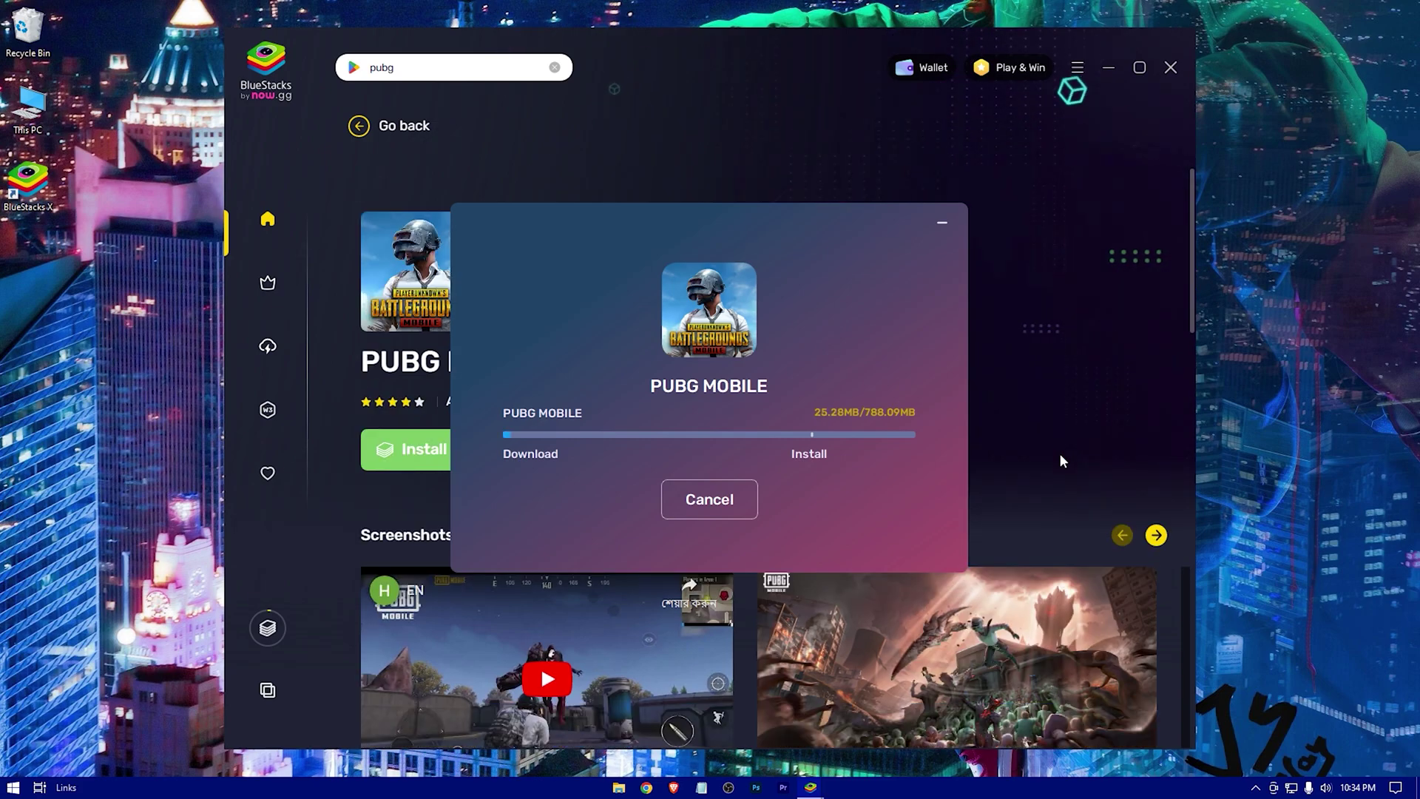
scroll(1061, 456, "down", 3)
scroll(1059, 453, "down", 2)
scroll(1059, 453, "up", 3)
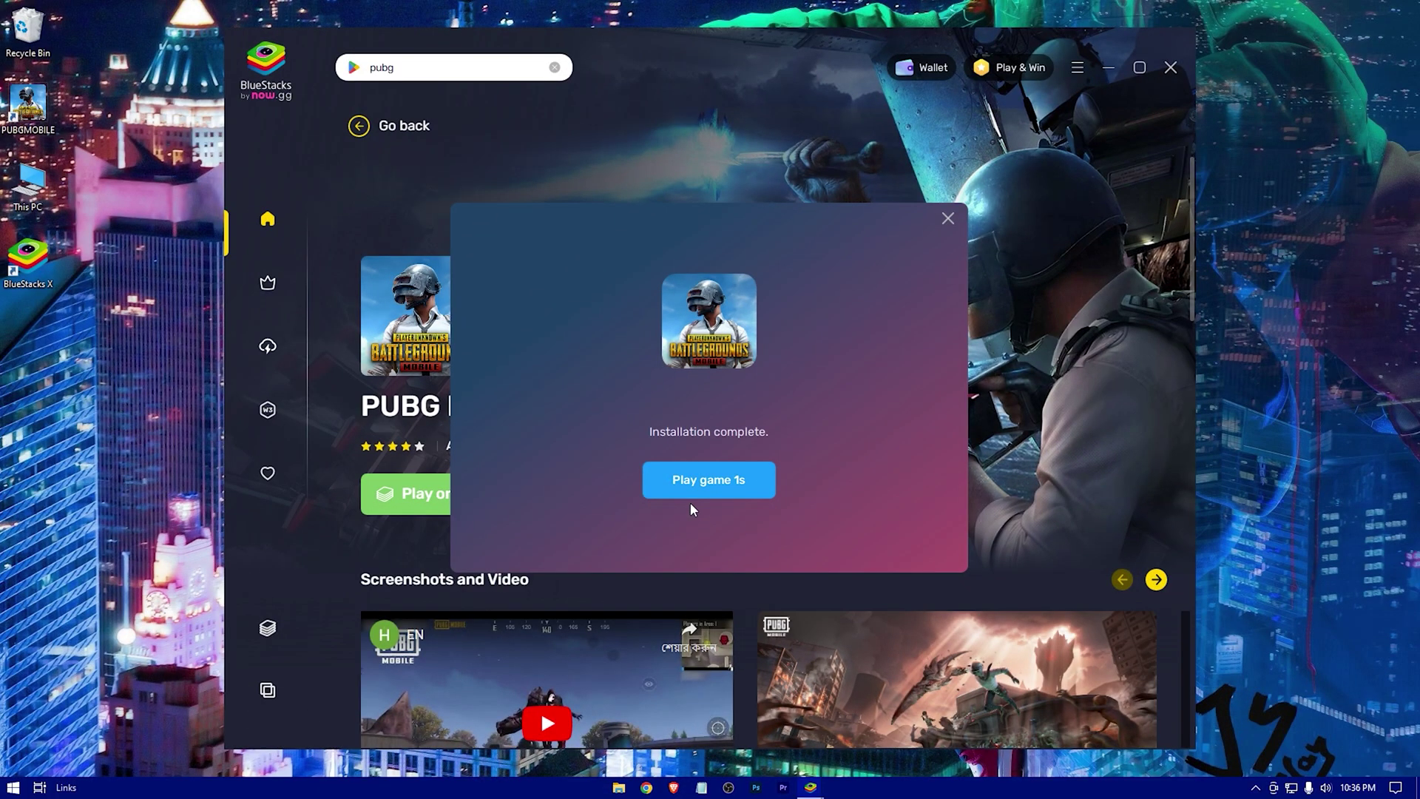
left_click(678, 602)
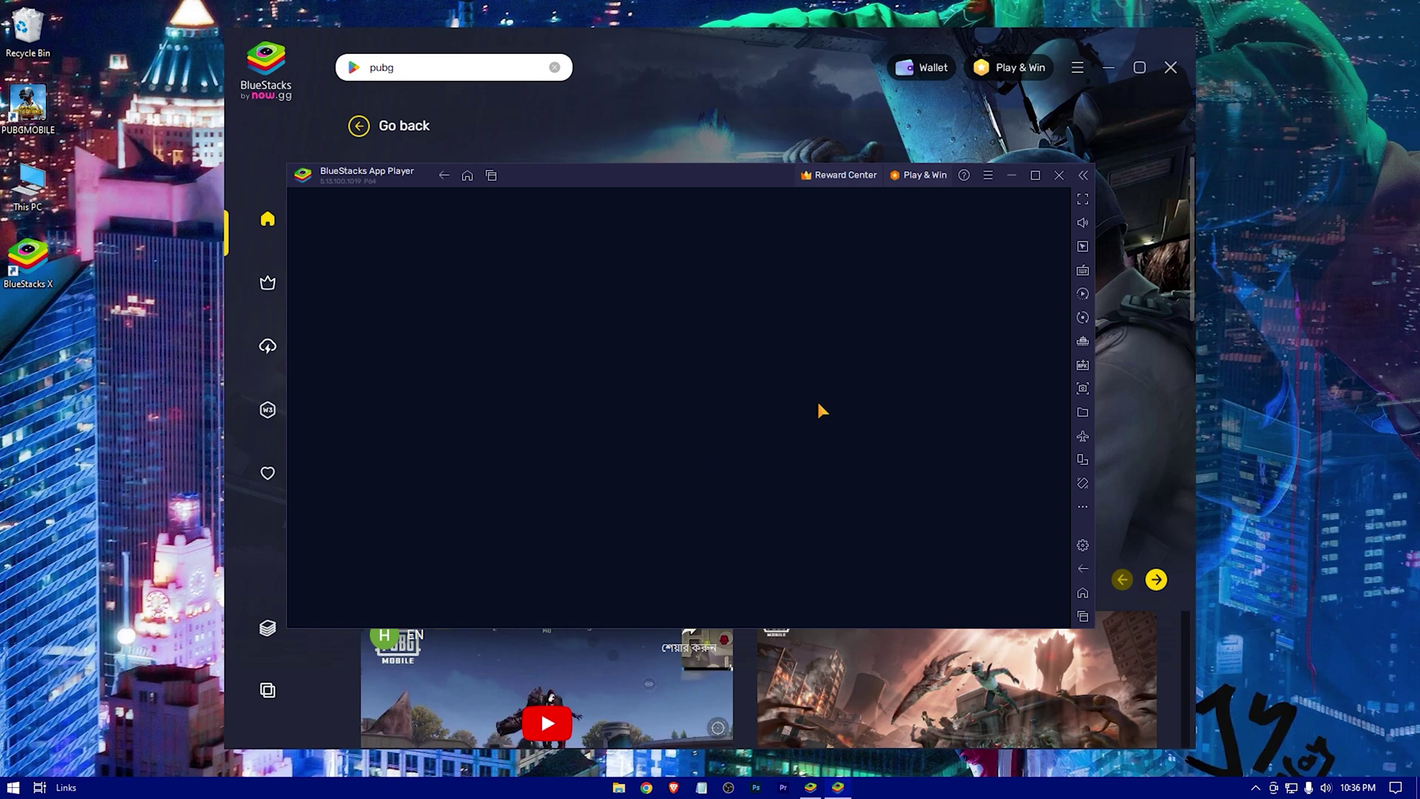
Close the BlueStacks X launcher and maximize the App Player window running PUBG MOBILE.
left_click(1172, 68)
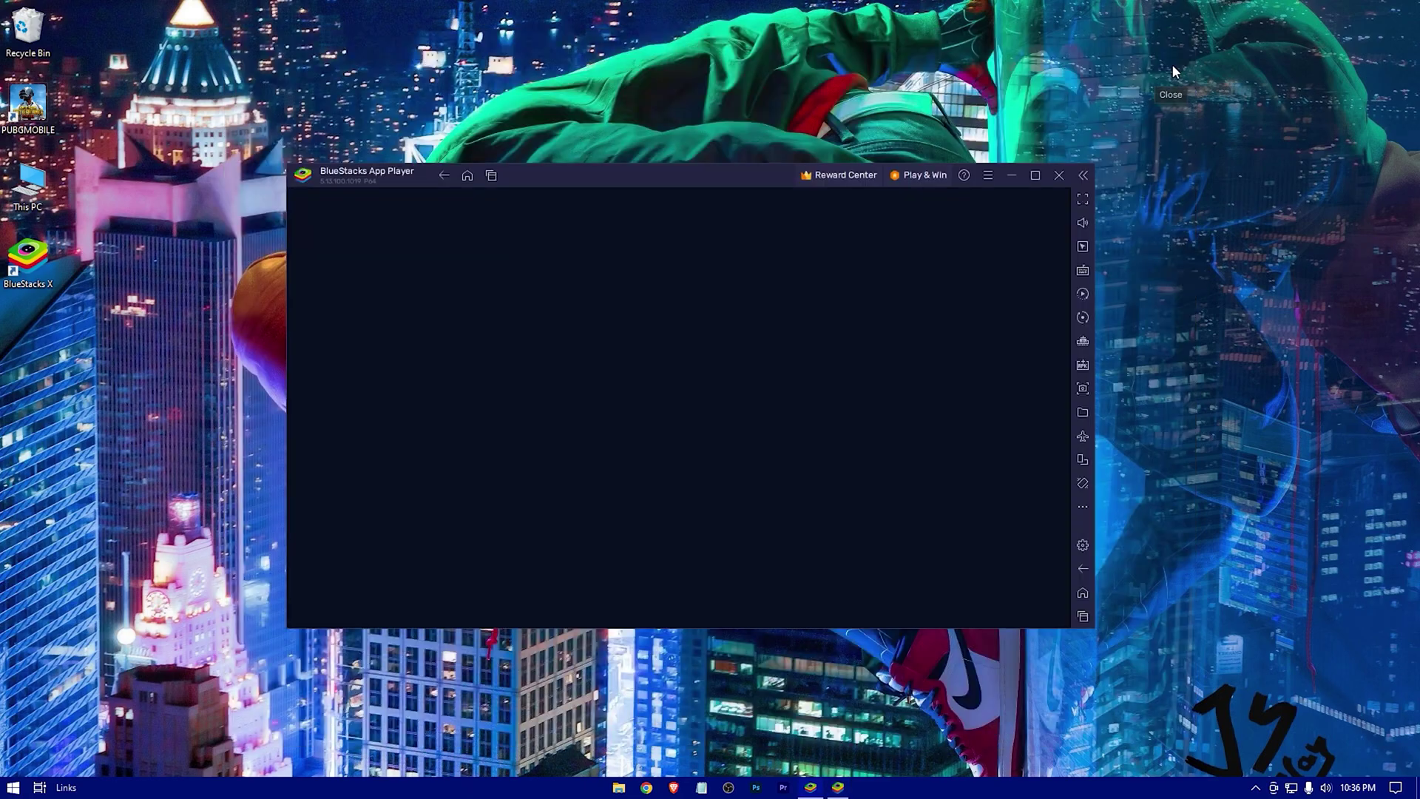
left_click(1030, 177)
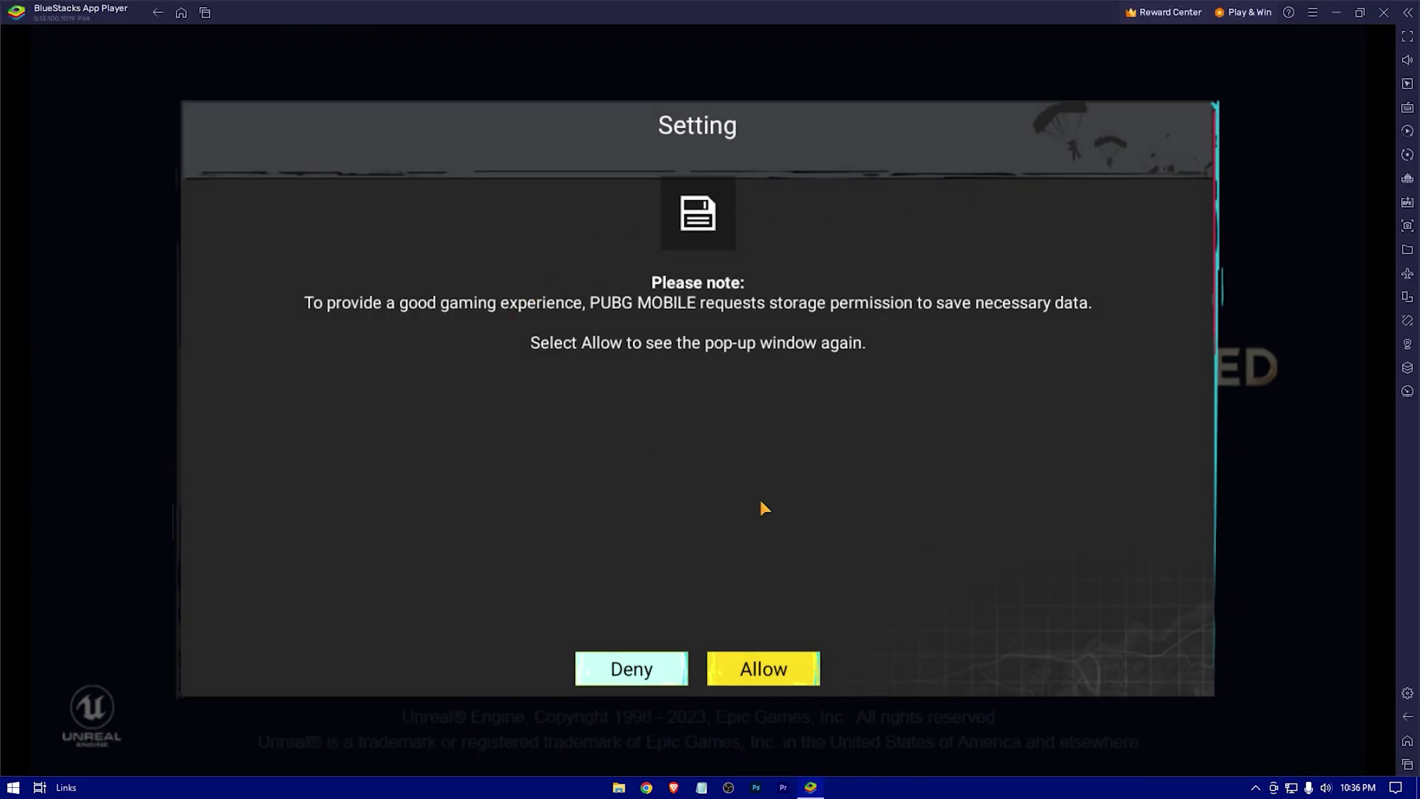
Allow PUBG MOBILE storage access in both prompts and switch the emulator to fullscreen with F11.
left_click(771, 673)
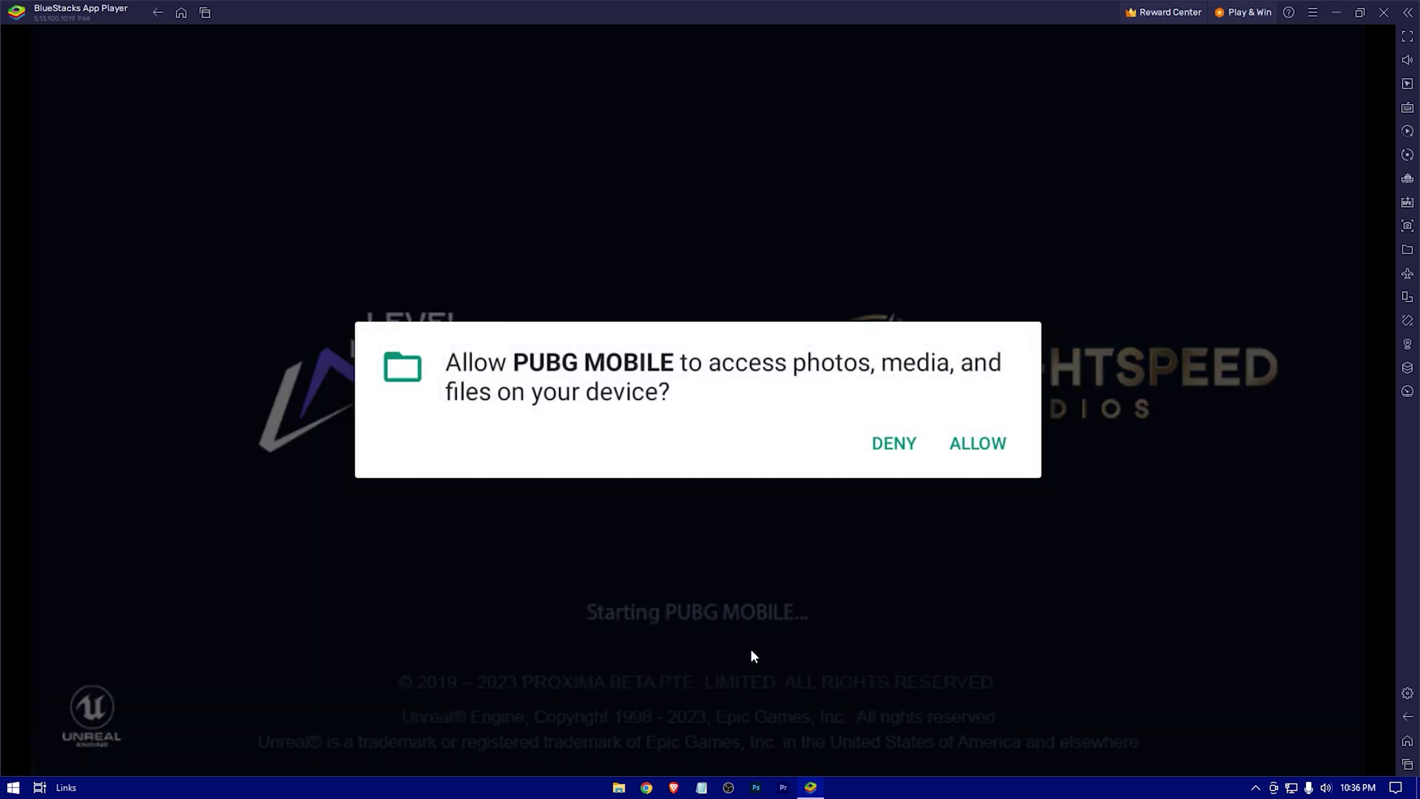
left_click(984, 445)
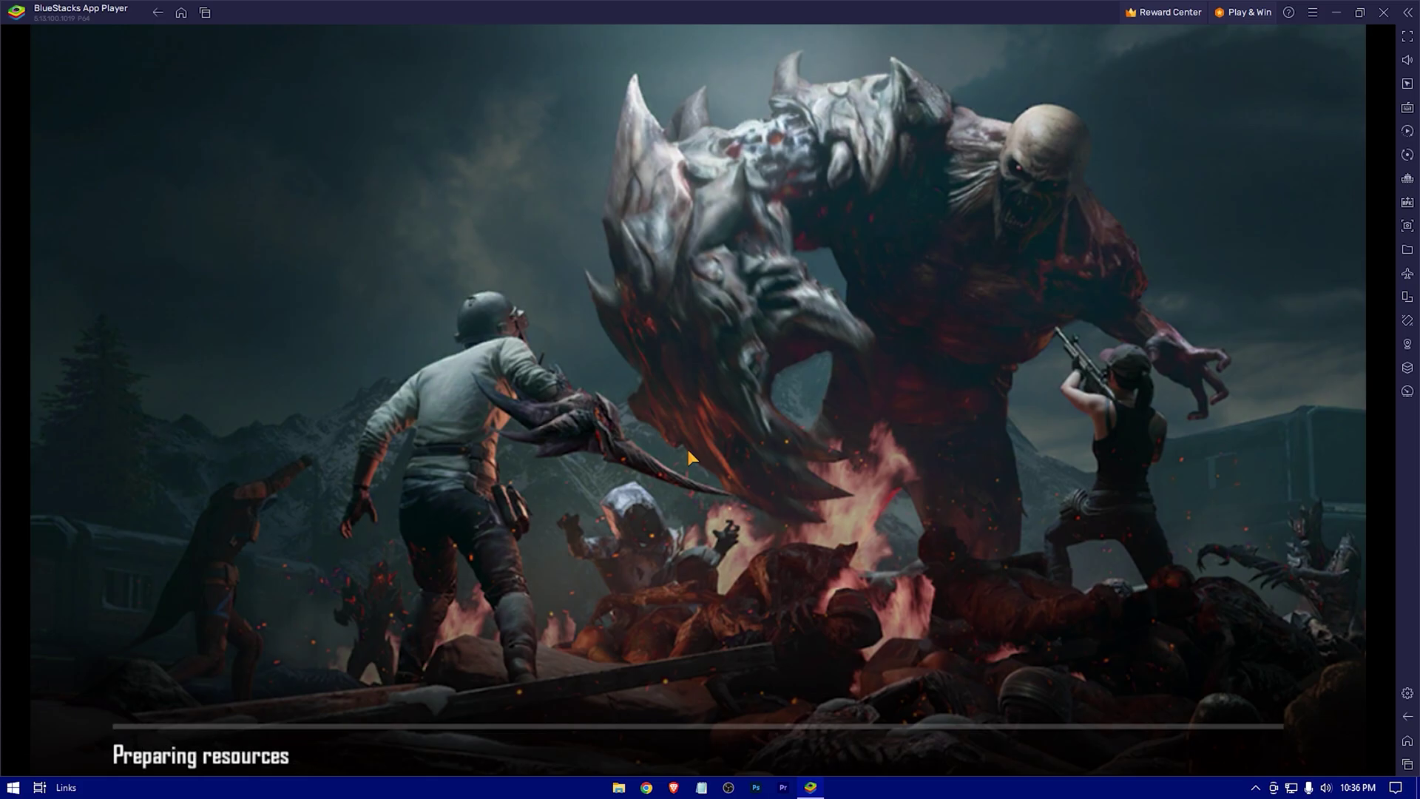
key("F11")
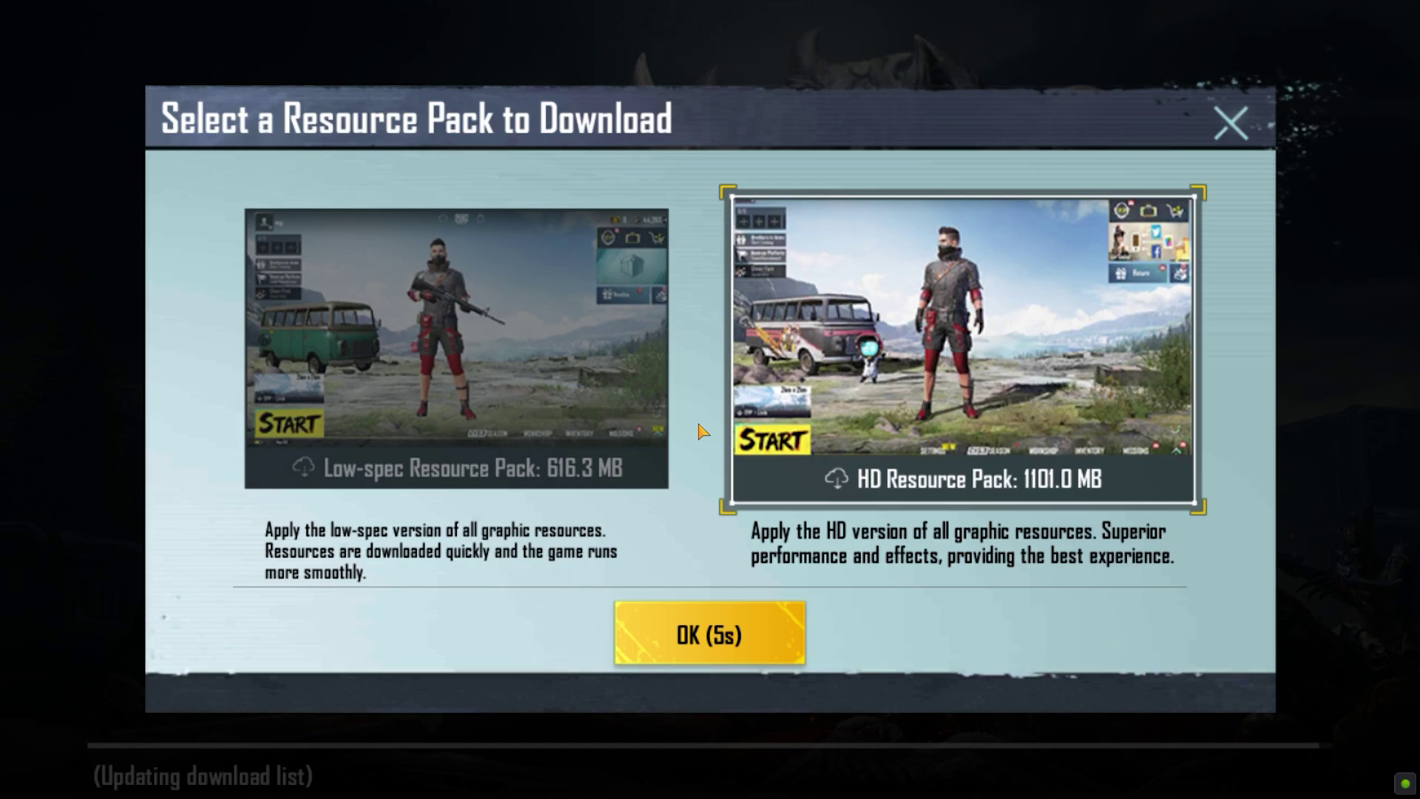
Pick the 1101.0 MB HD Resource Pack over the low-spec pack and start downloading it.
left_click(478, 366)
left_click(884, 359)
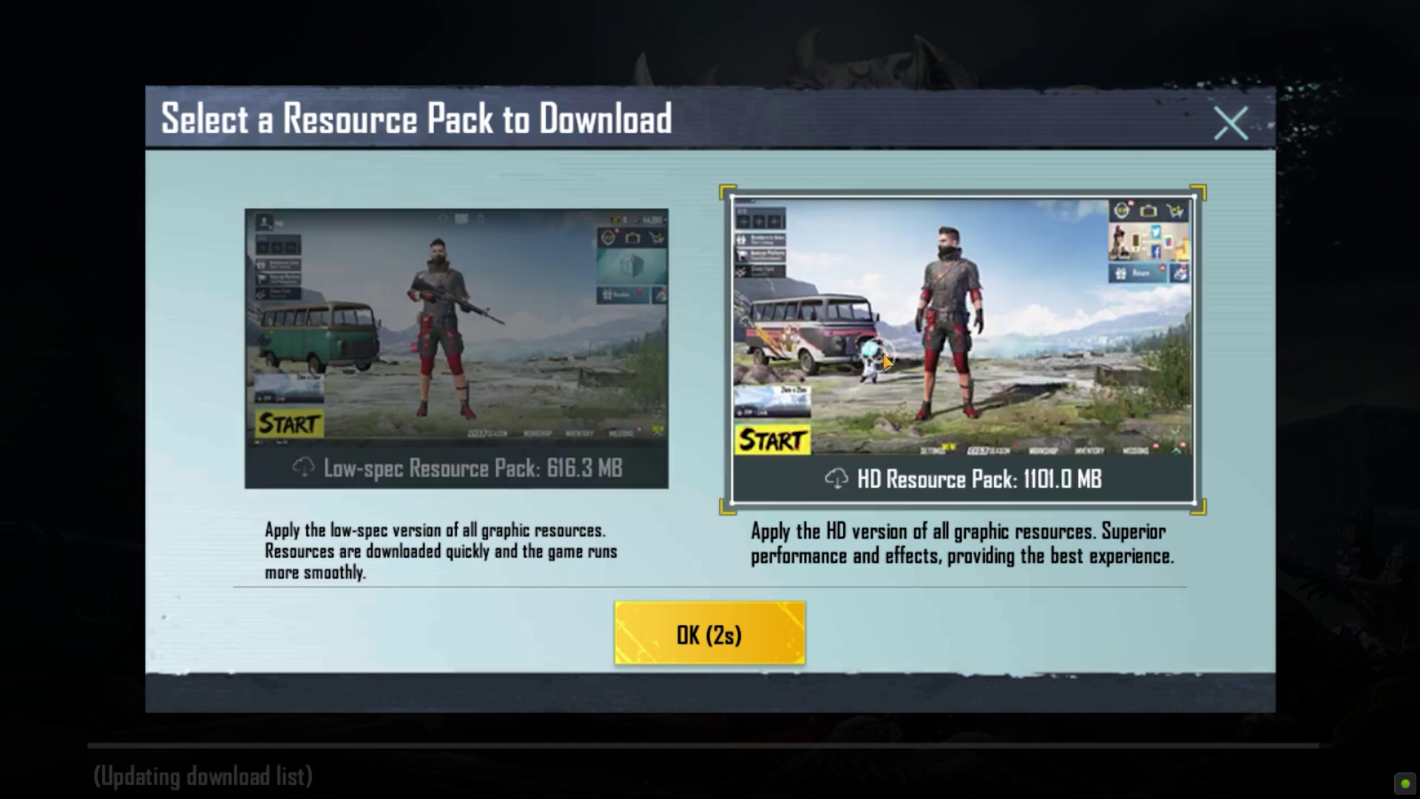
left_click(712, 625)
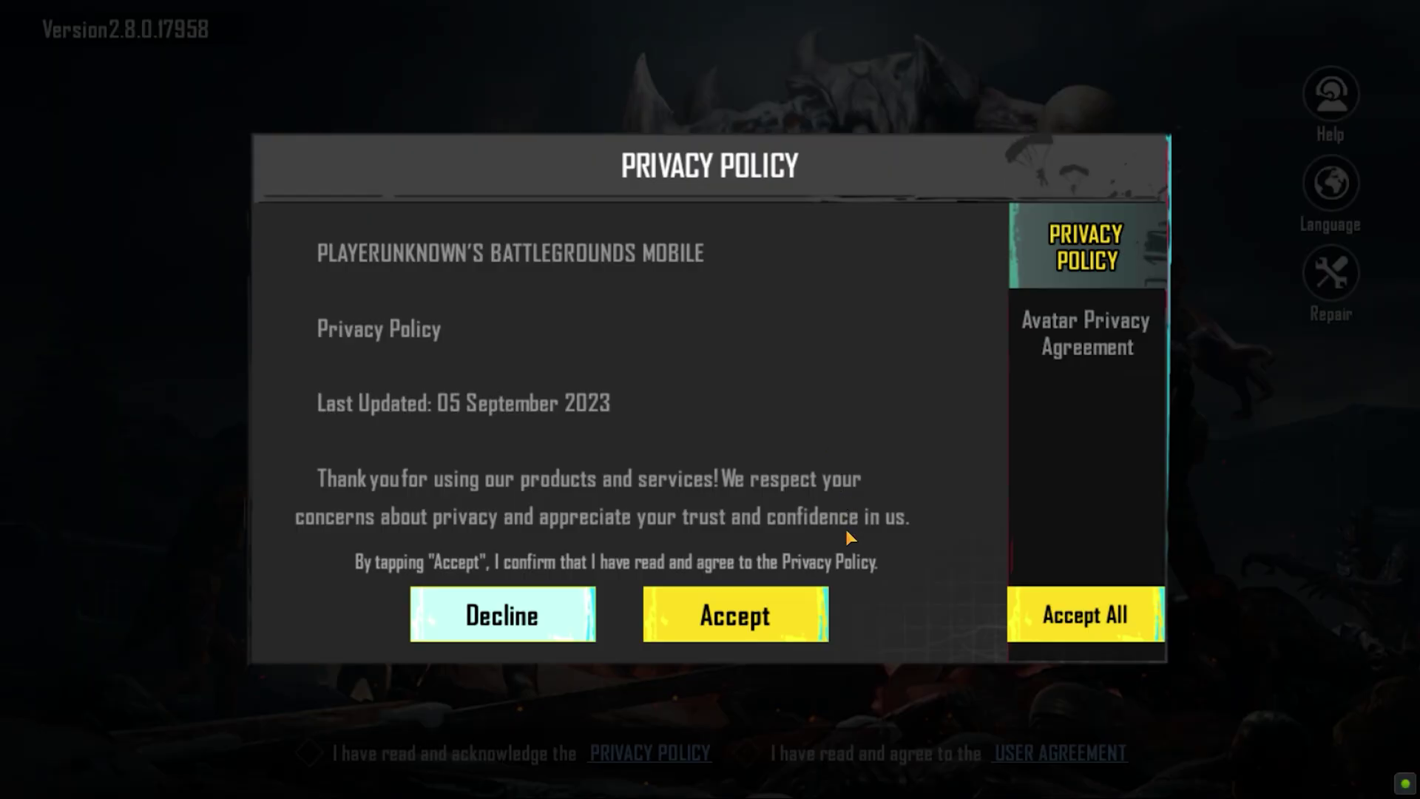
Accept all on the PUBG Mobile privacy policy and tick the user agreement checkbox.
scroll(845, 530, "down", 4)
scroll(850, 488, "down", 5)
scroll(948, 446, "up", 7)
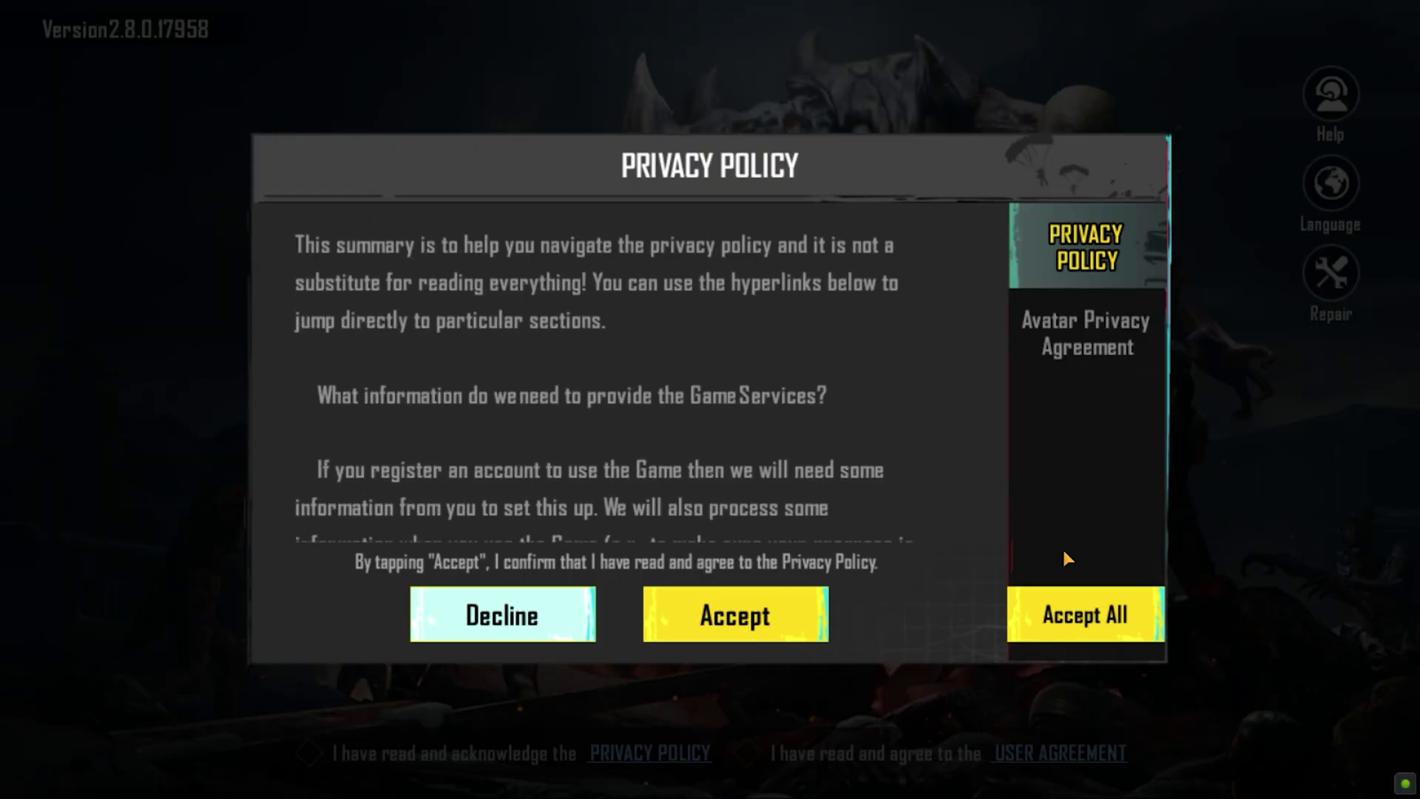
left_click(1117, 627)
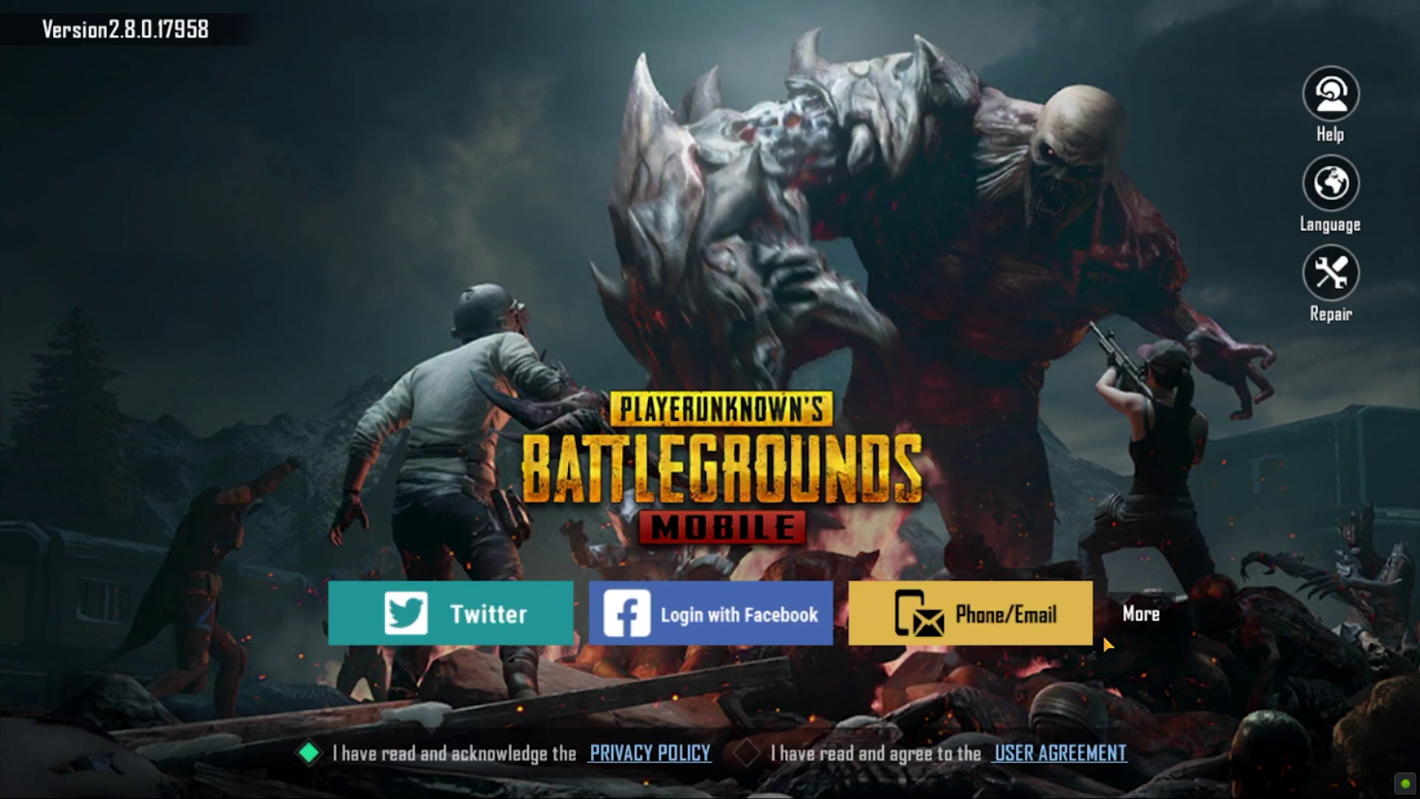
left_click(744, 755)
Log in as a guest and acknowledge the guest mode progress-loss notice.
left_click(1140, 618)
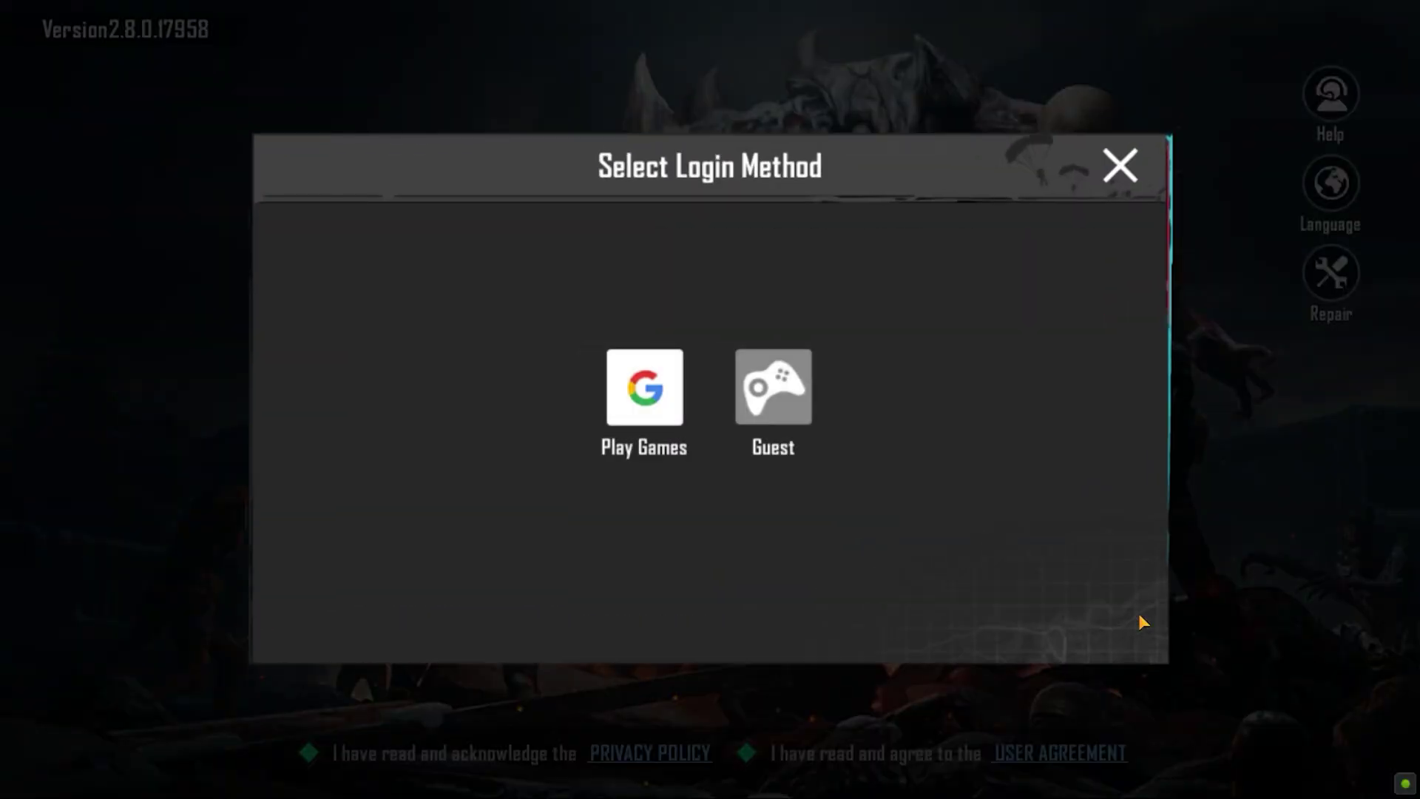
left_click(773, 401)
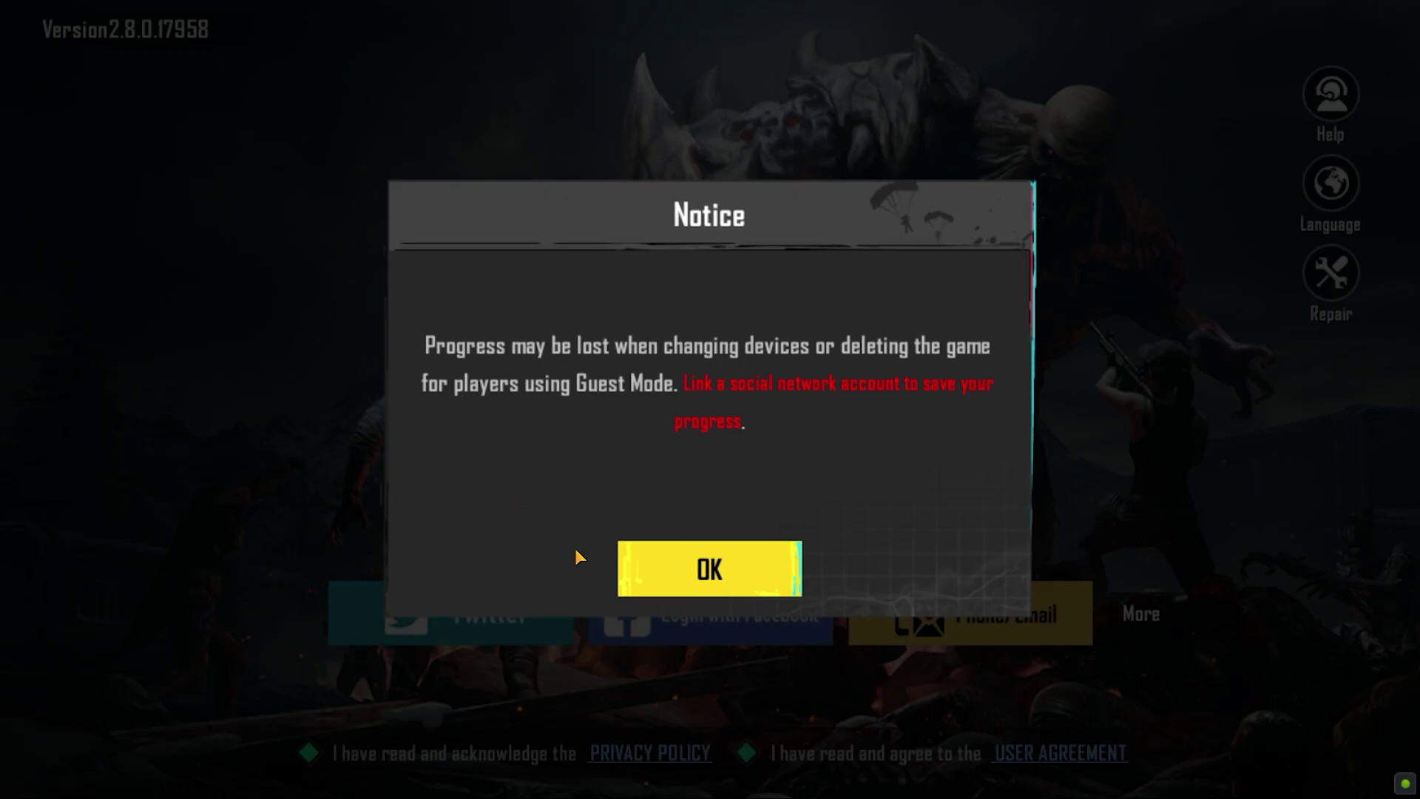
left_click(677, 562)
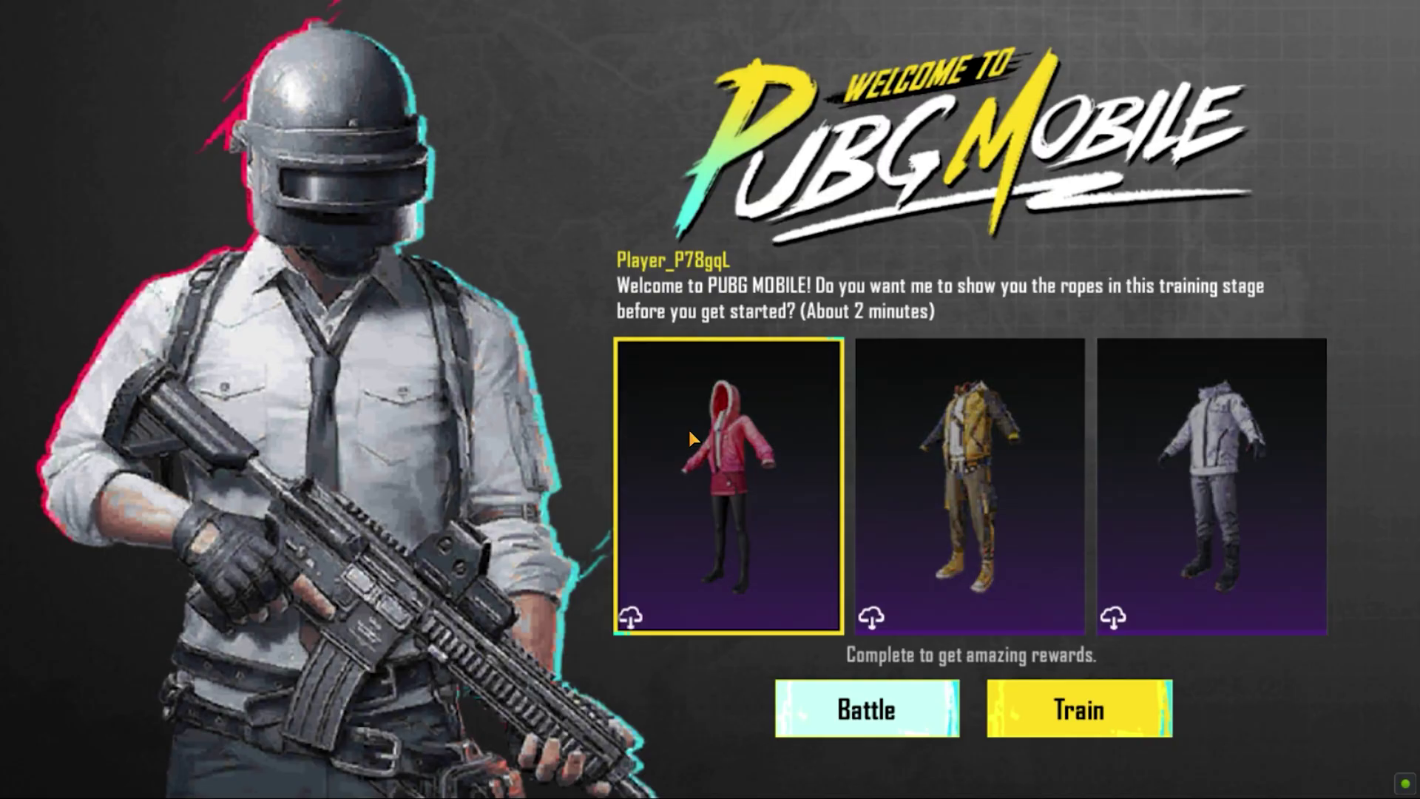
Choose the yellow-jacket outfit reward, start Train, and begin tutorial mission 1/6.
left_click(959, 453)
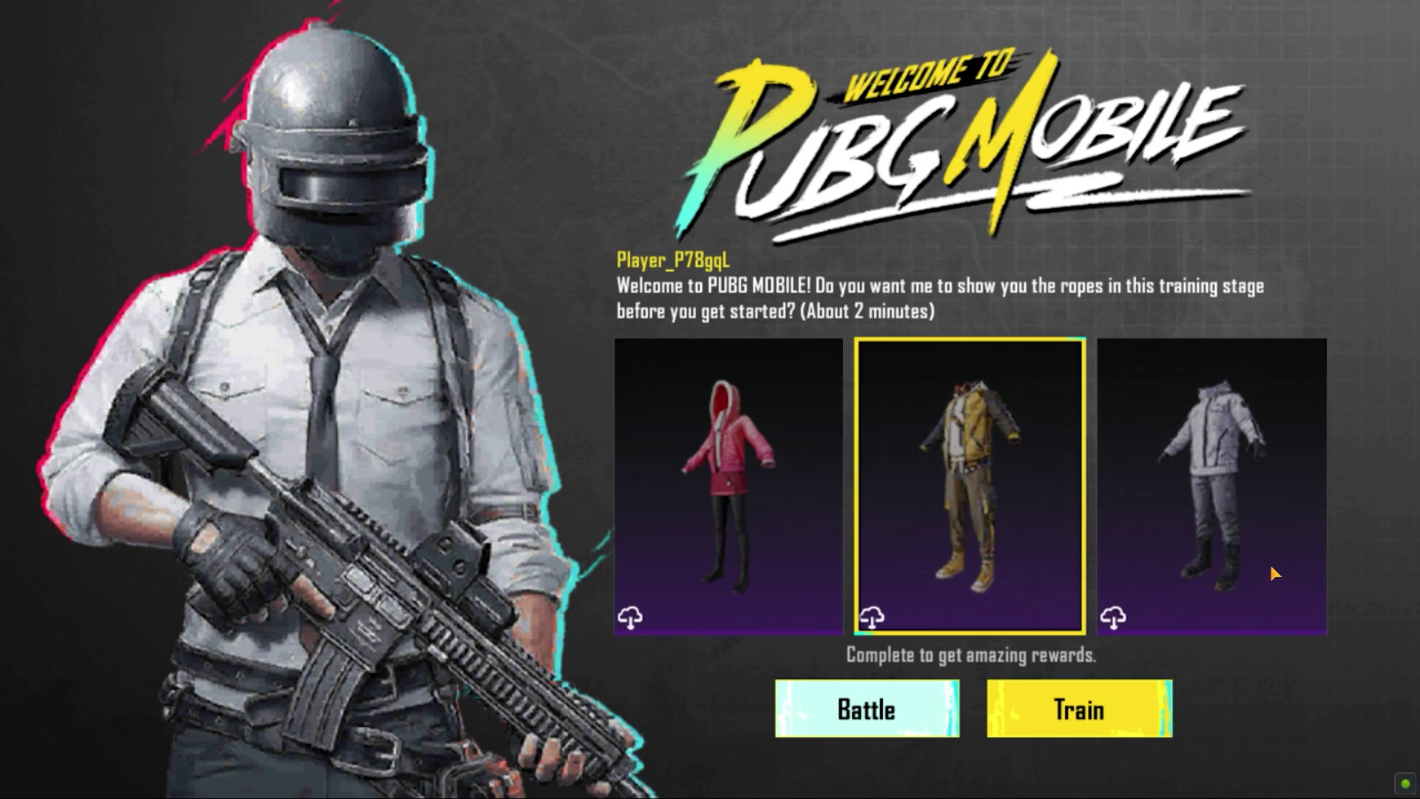
left_click(1043, 730)
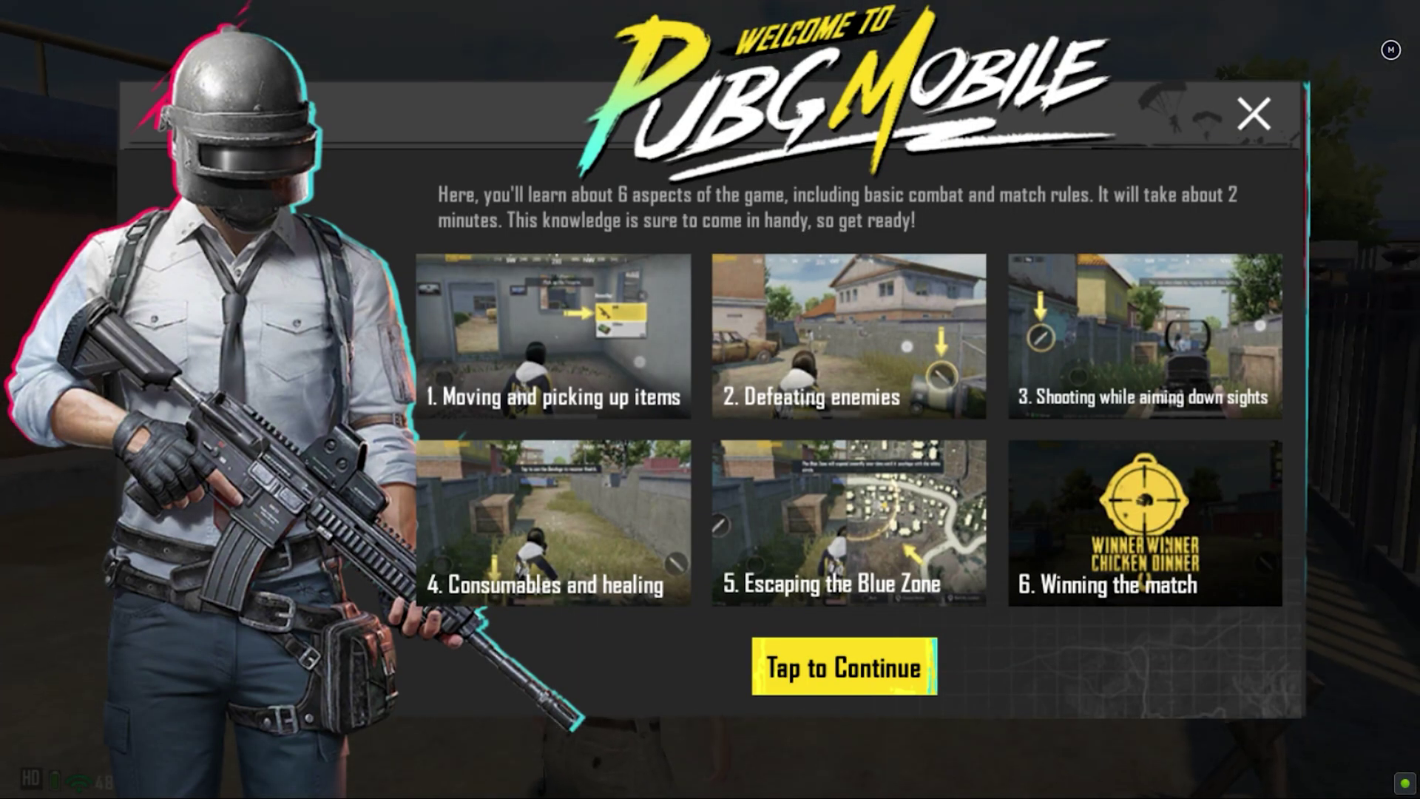
left_click(838, 673)
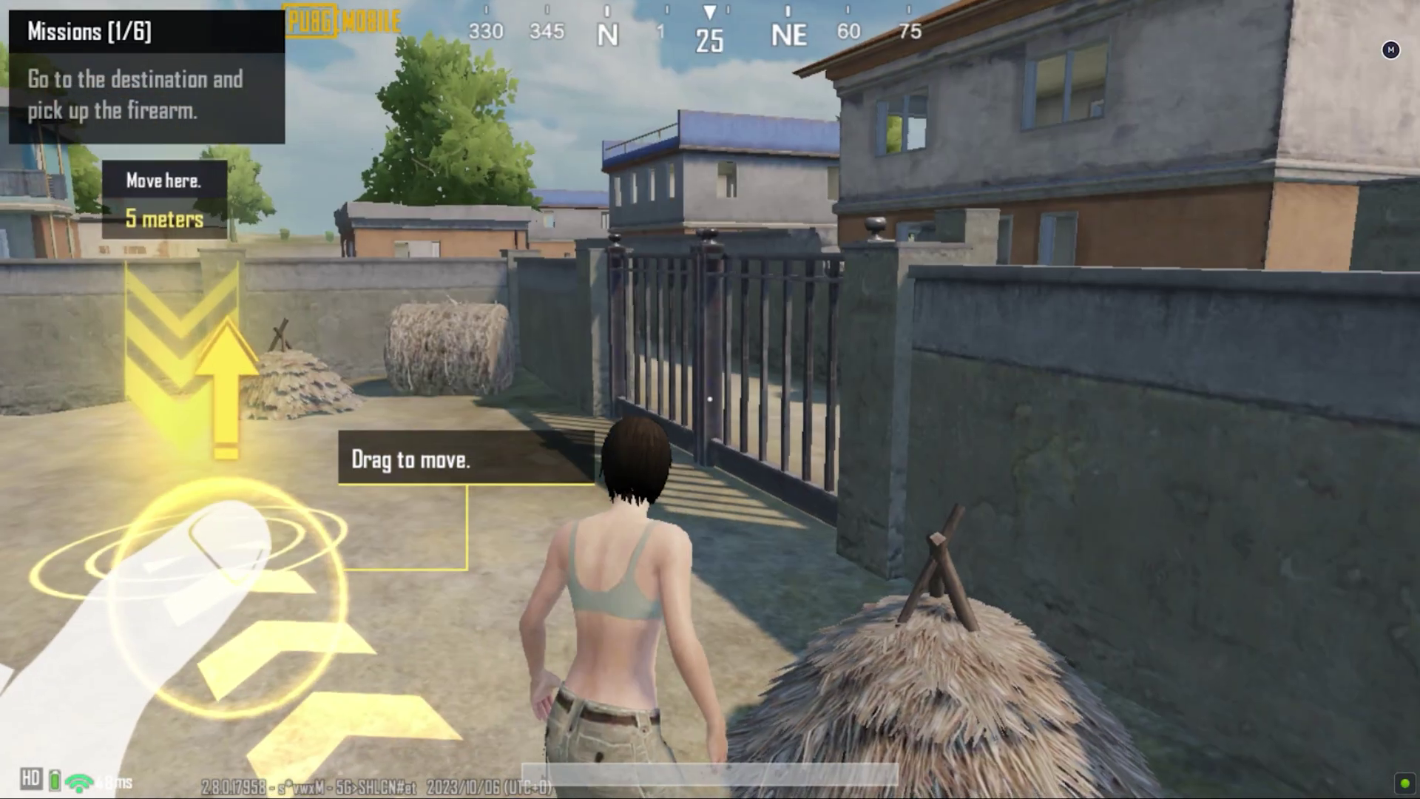
Walk to the marked destination, turn the view right onto the enemy and shoot.
key("w")
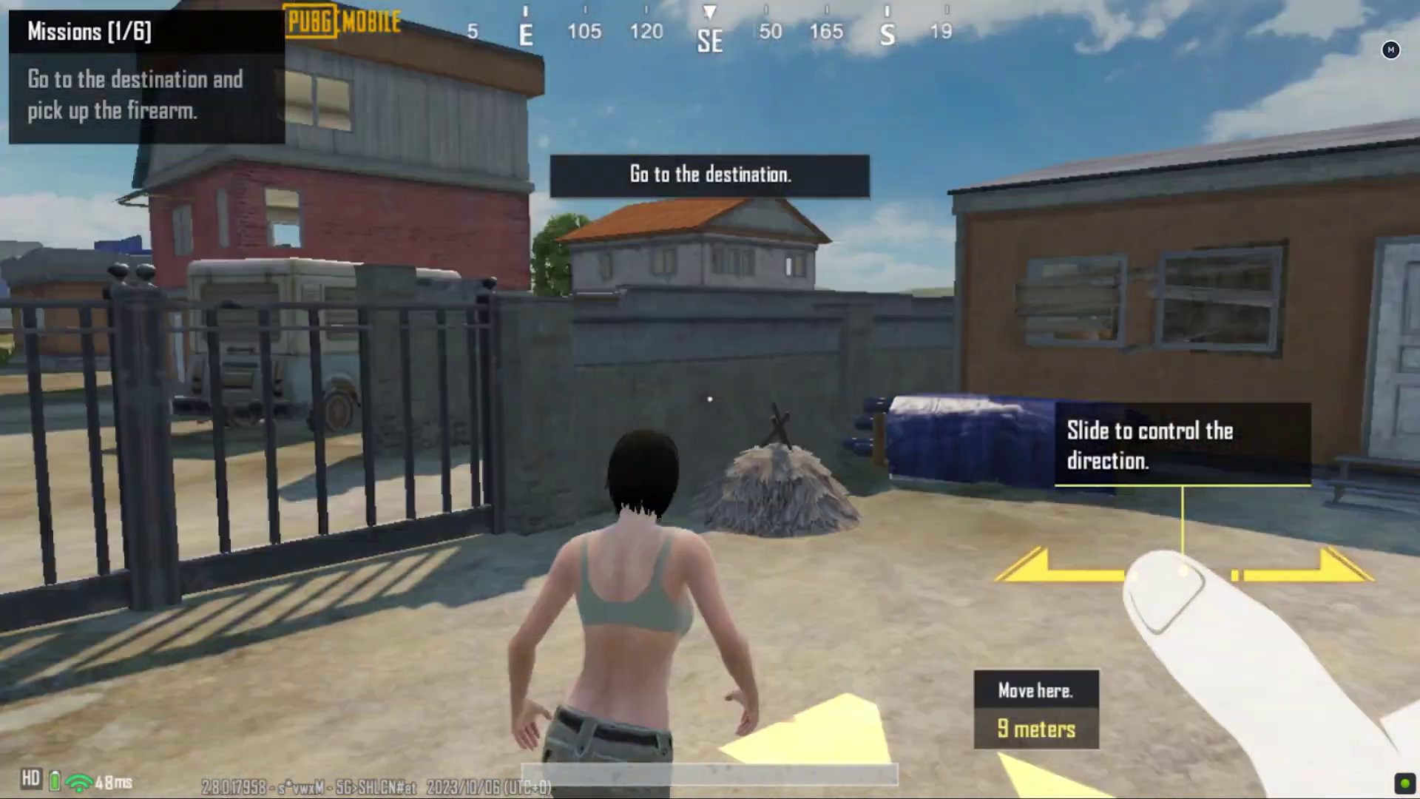
left_click_drag(1109, 569, 1346, 569)
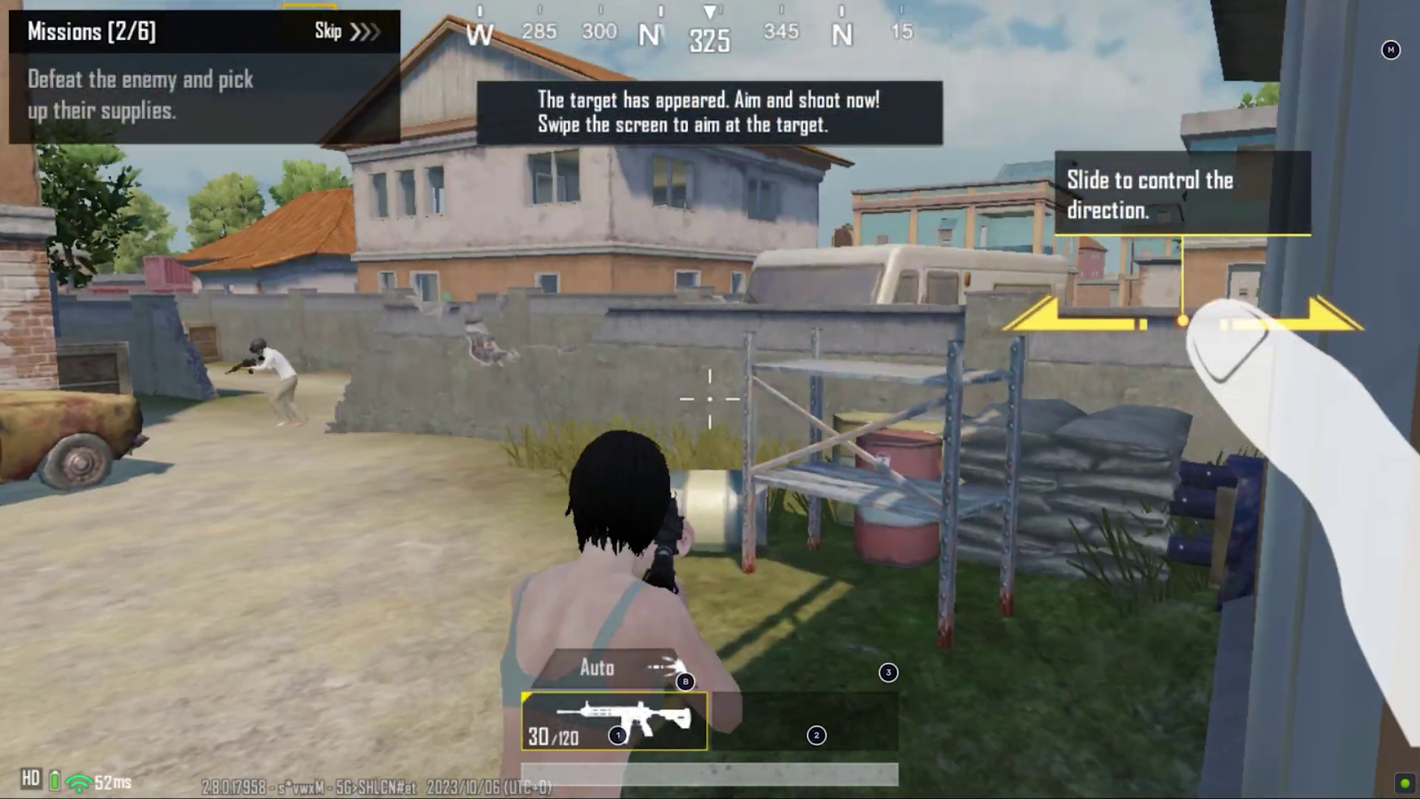
left_click_drag(1110, 570, 1069, 570)
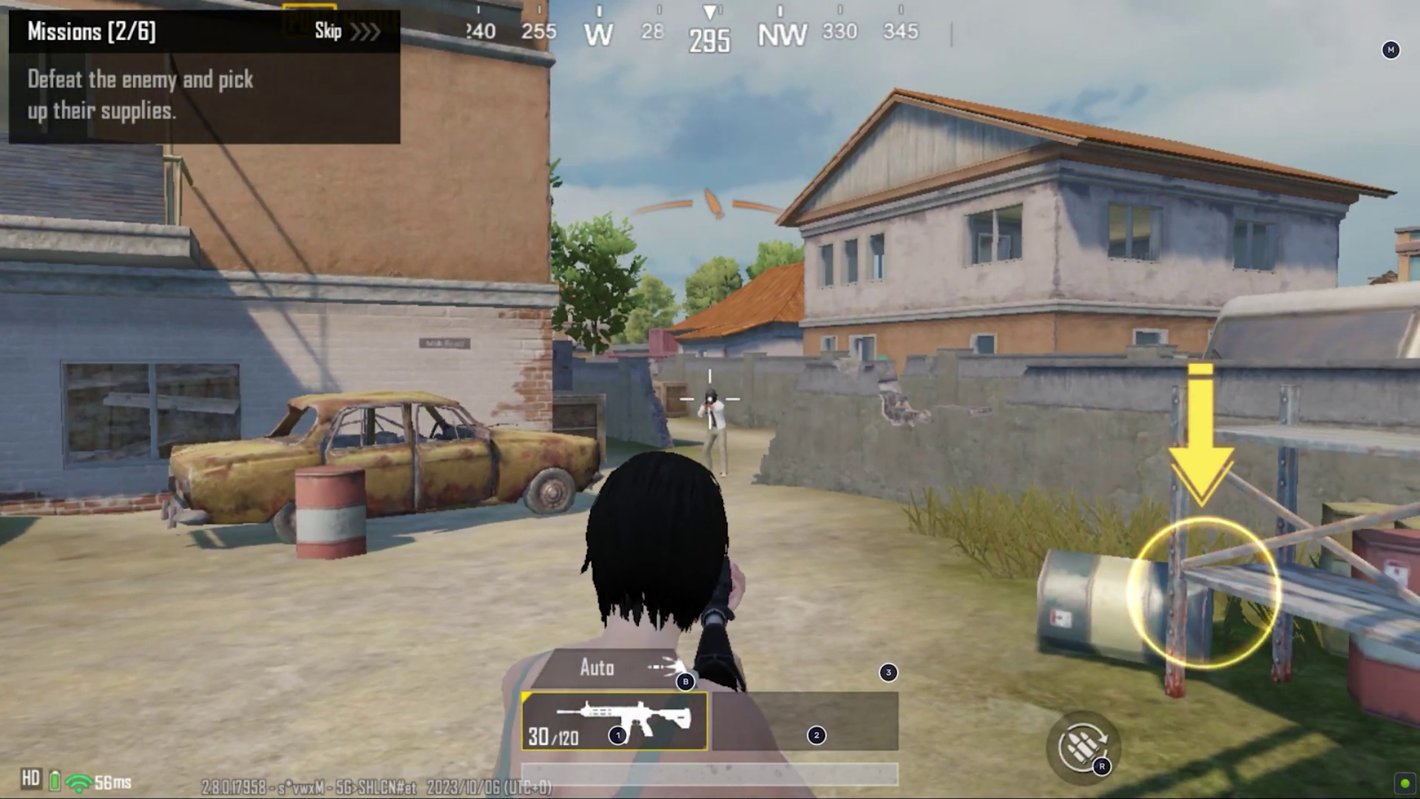
left_click(1203, 592)
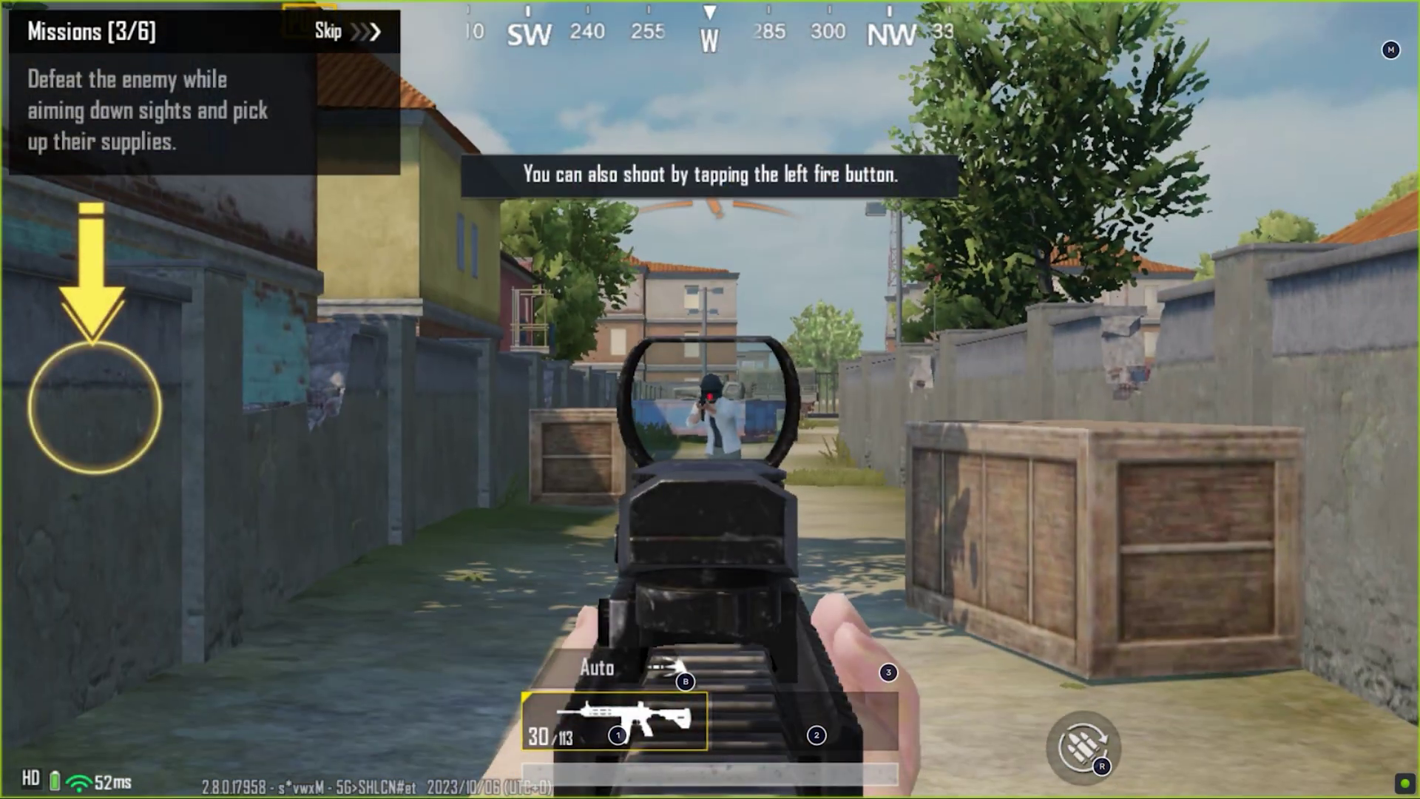
Aim down sights to defeat the remaining enemies, then dismiss the emulator notice and open the continent list.
left_click(95, 407)
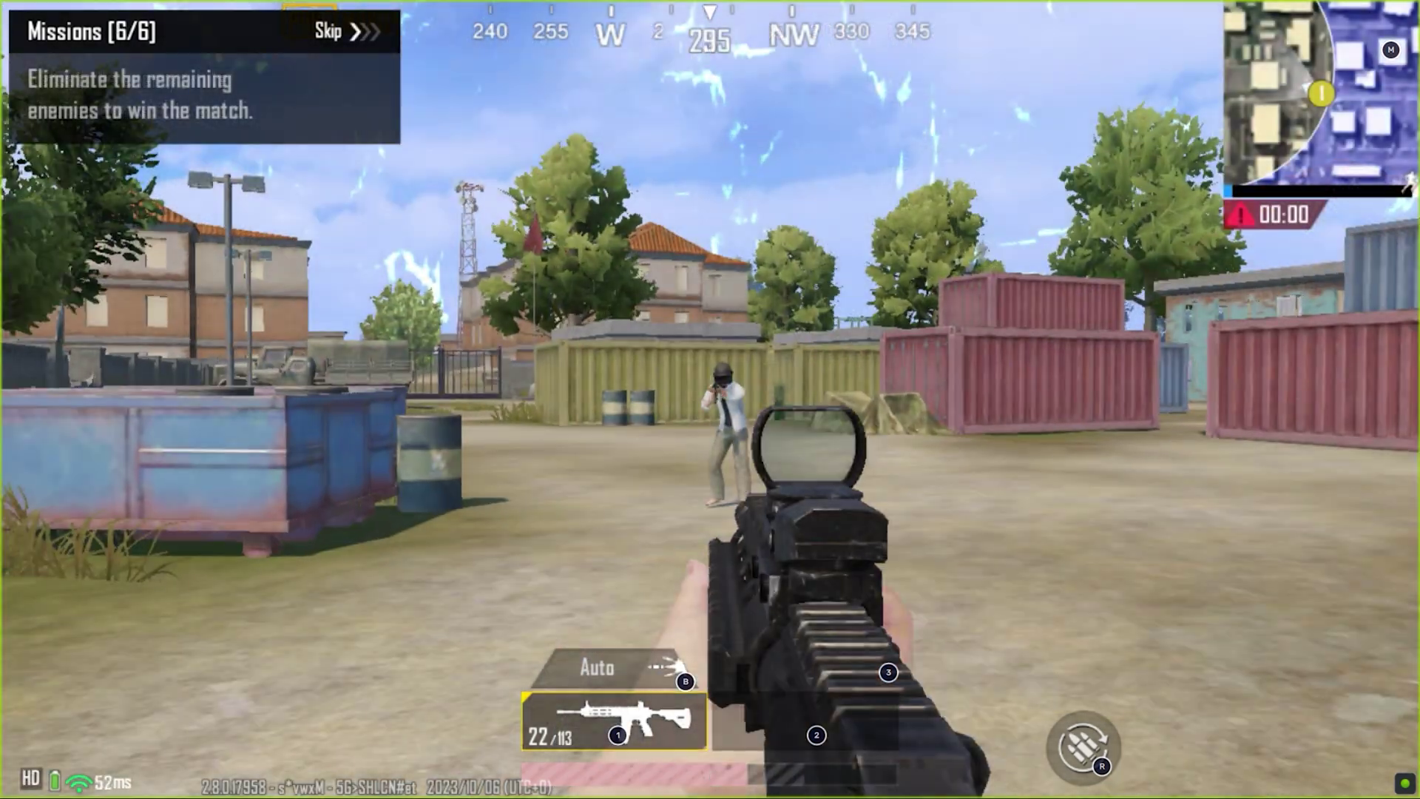
left_click(710, 399)
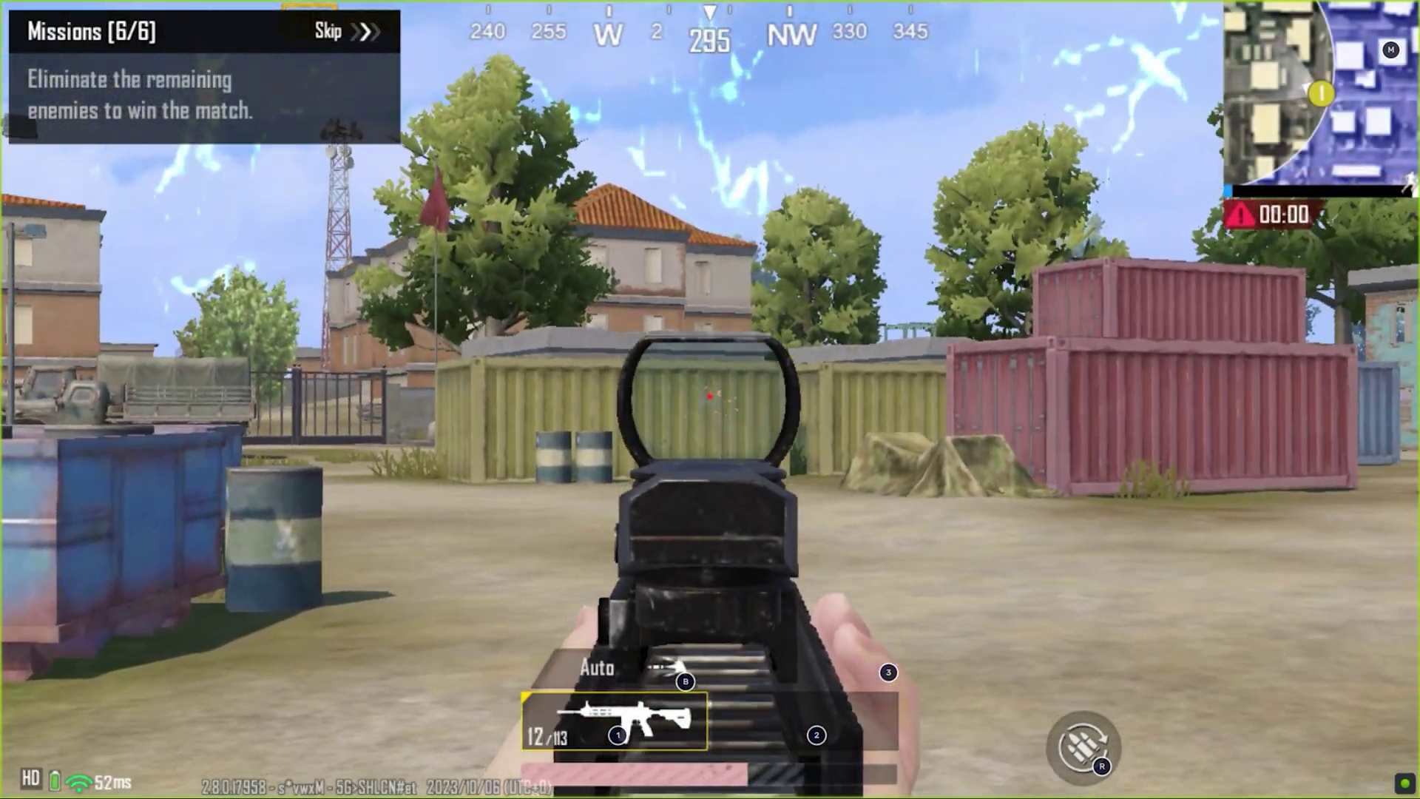
right_click(710, 399)
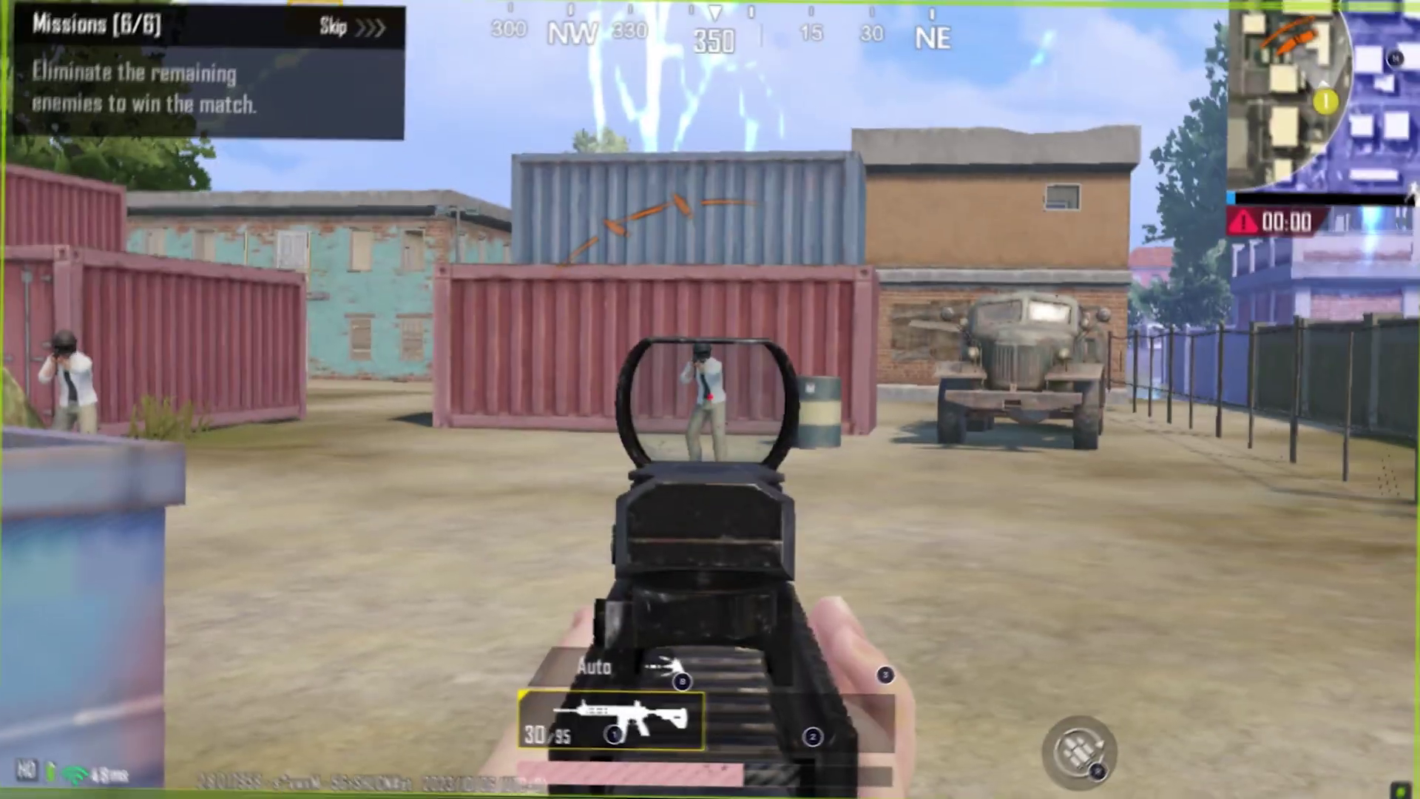
left_click(710, 400)
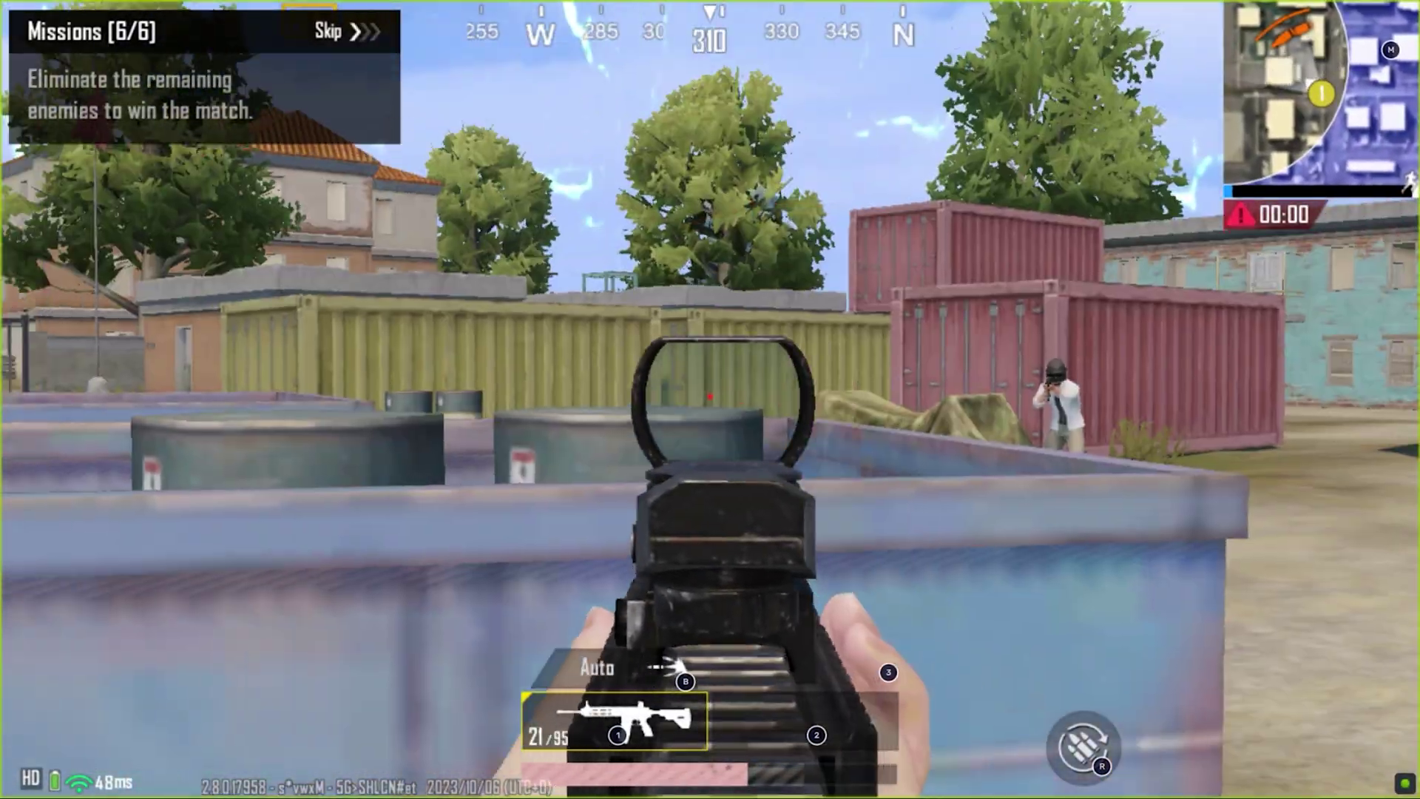
left_click(710, 400)
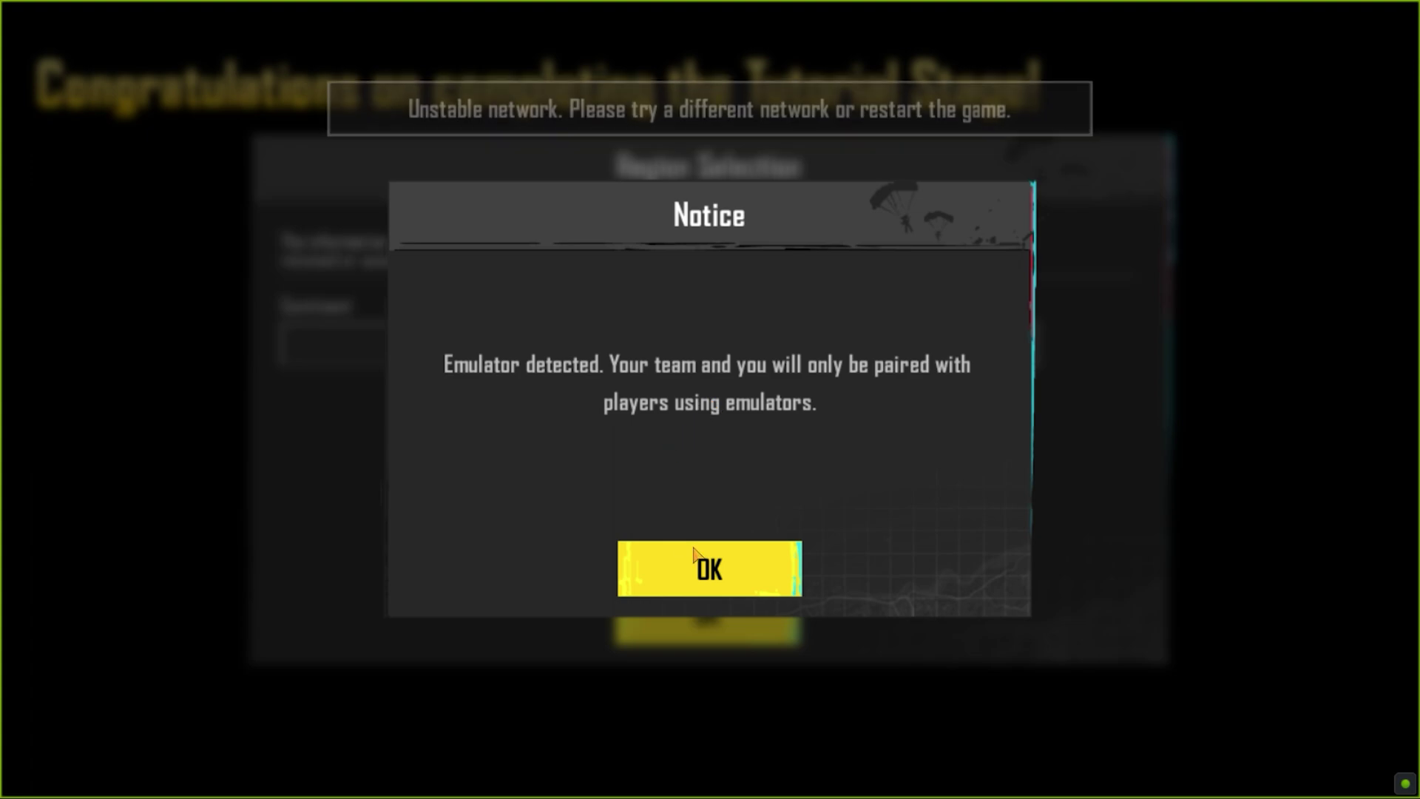
left_click(732, 580)
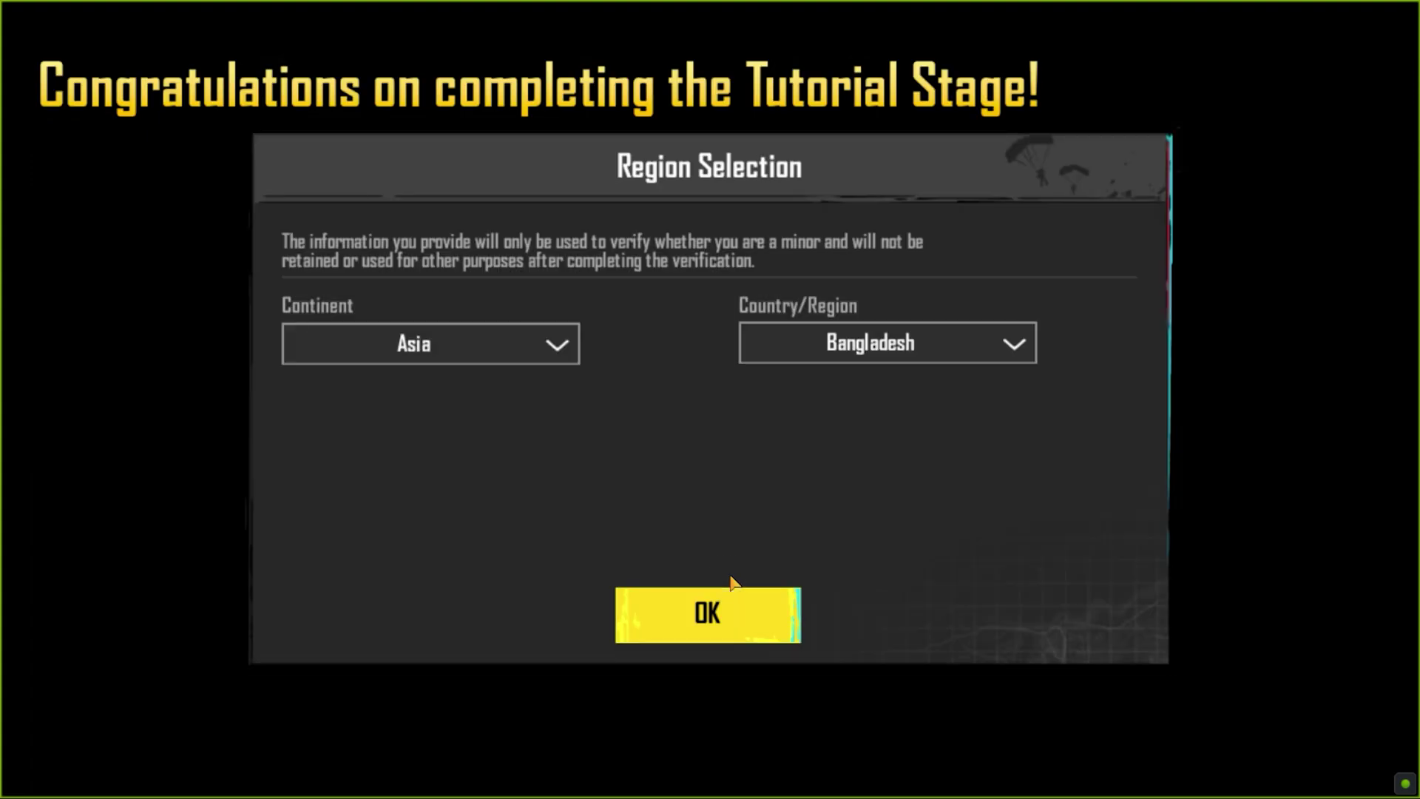
left_click(520, 343)
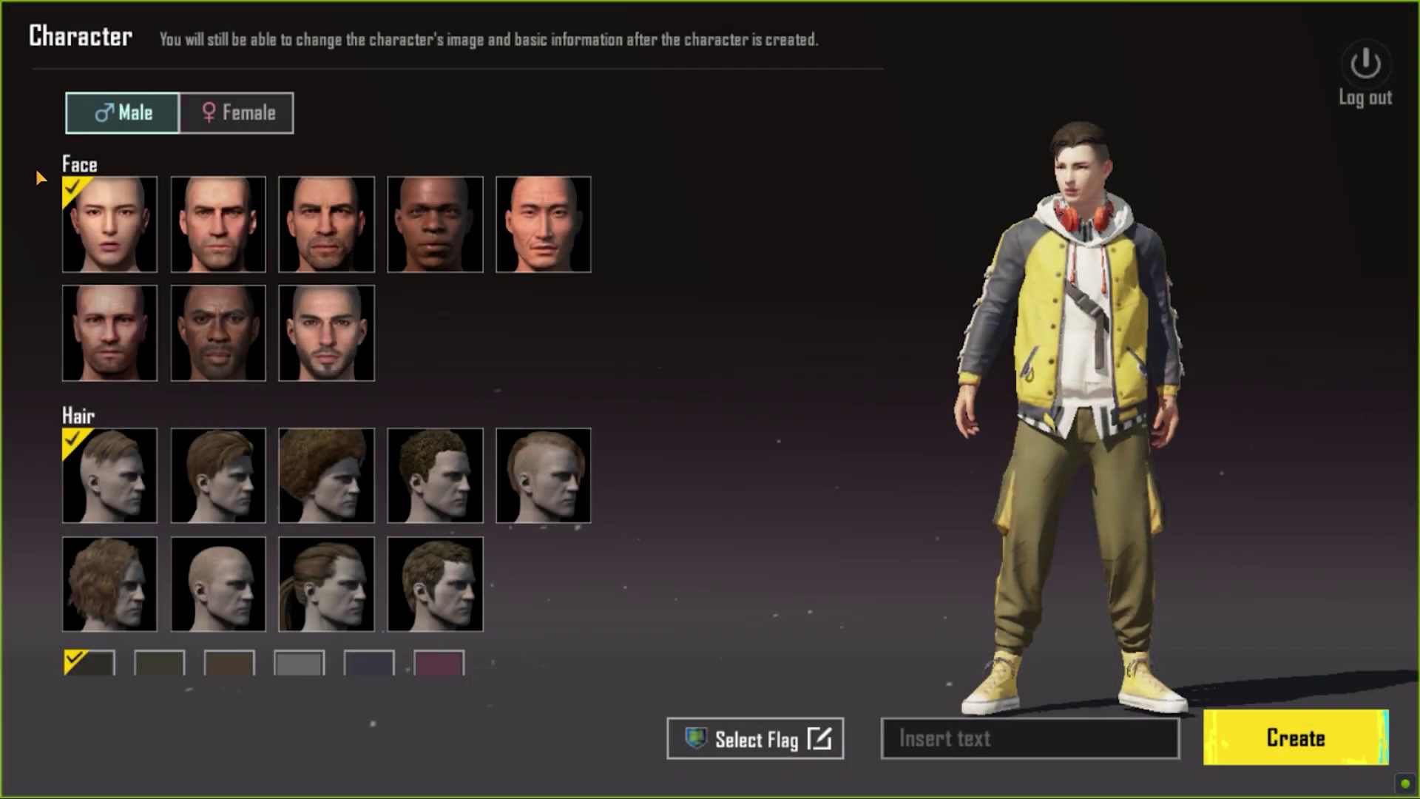
Give the male character the second hairstyle, rotating the preview to inspect it.
left_click_drag(999, 311, 685, 428)
left_click(250, 474)
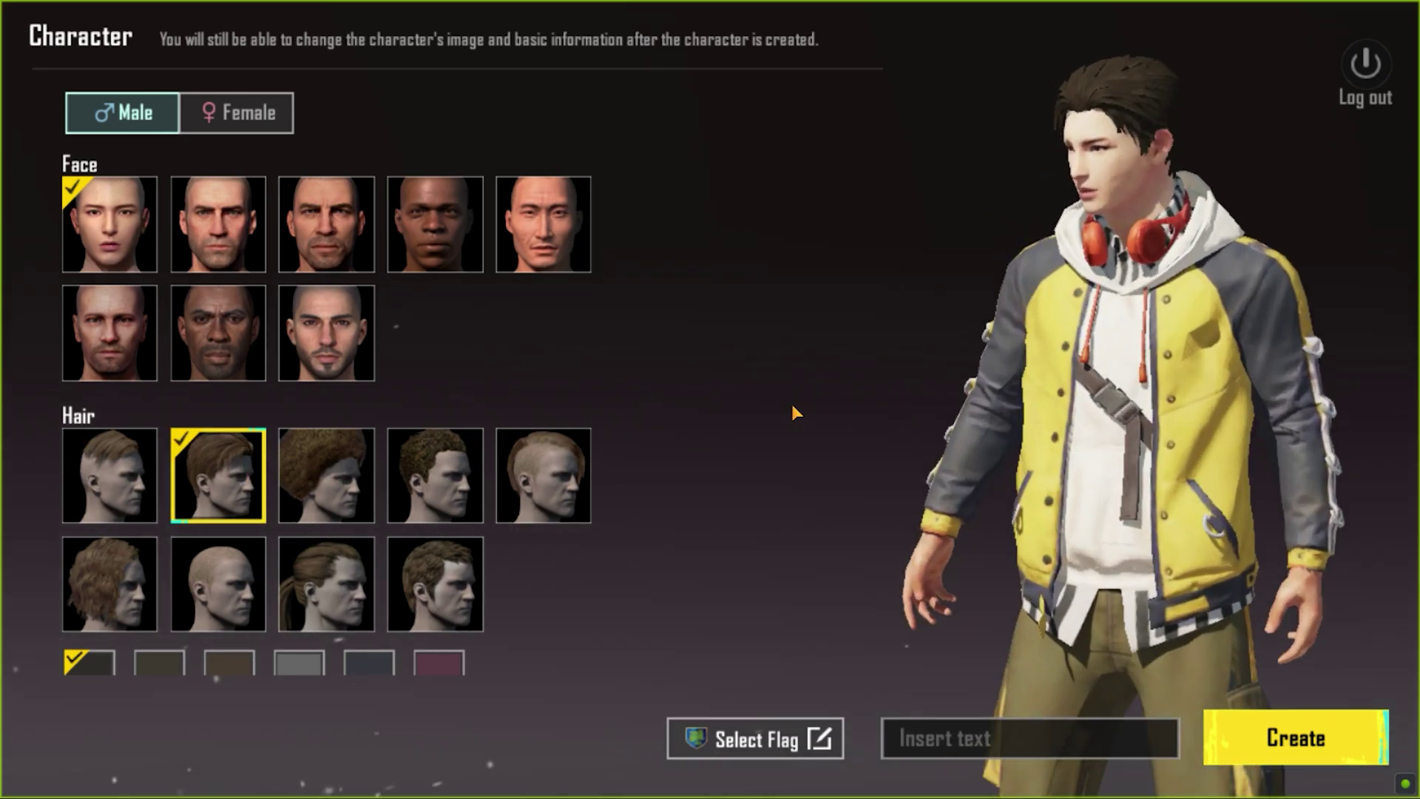
left_click_drag(848, 454, 700, 468)
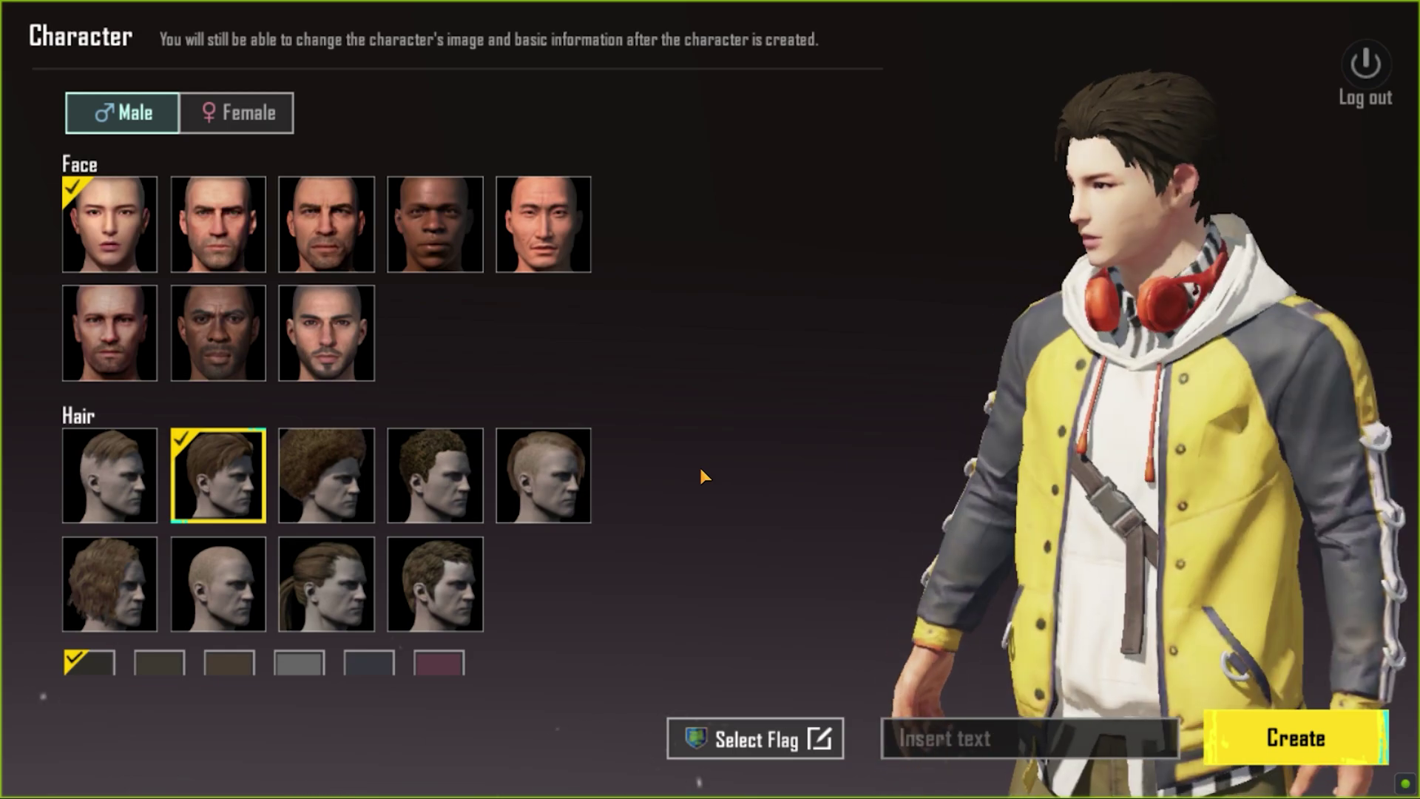
Enter a player name for the character and confirm it.
left_click(962, 746)
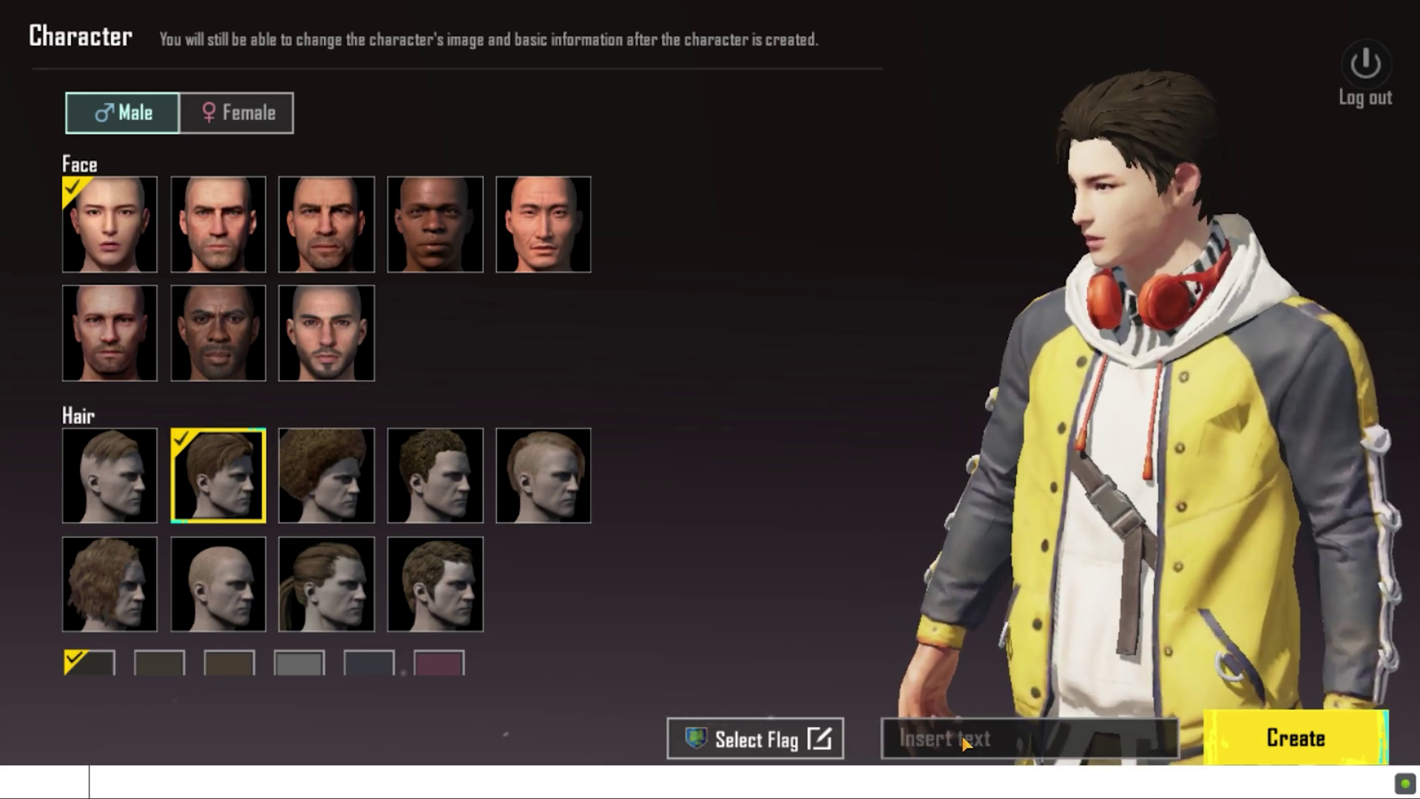
type("rasanta")
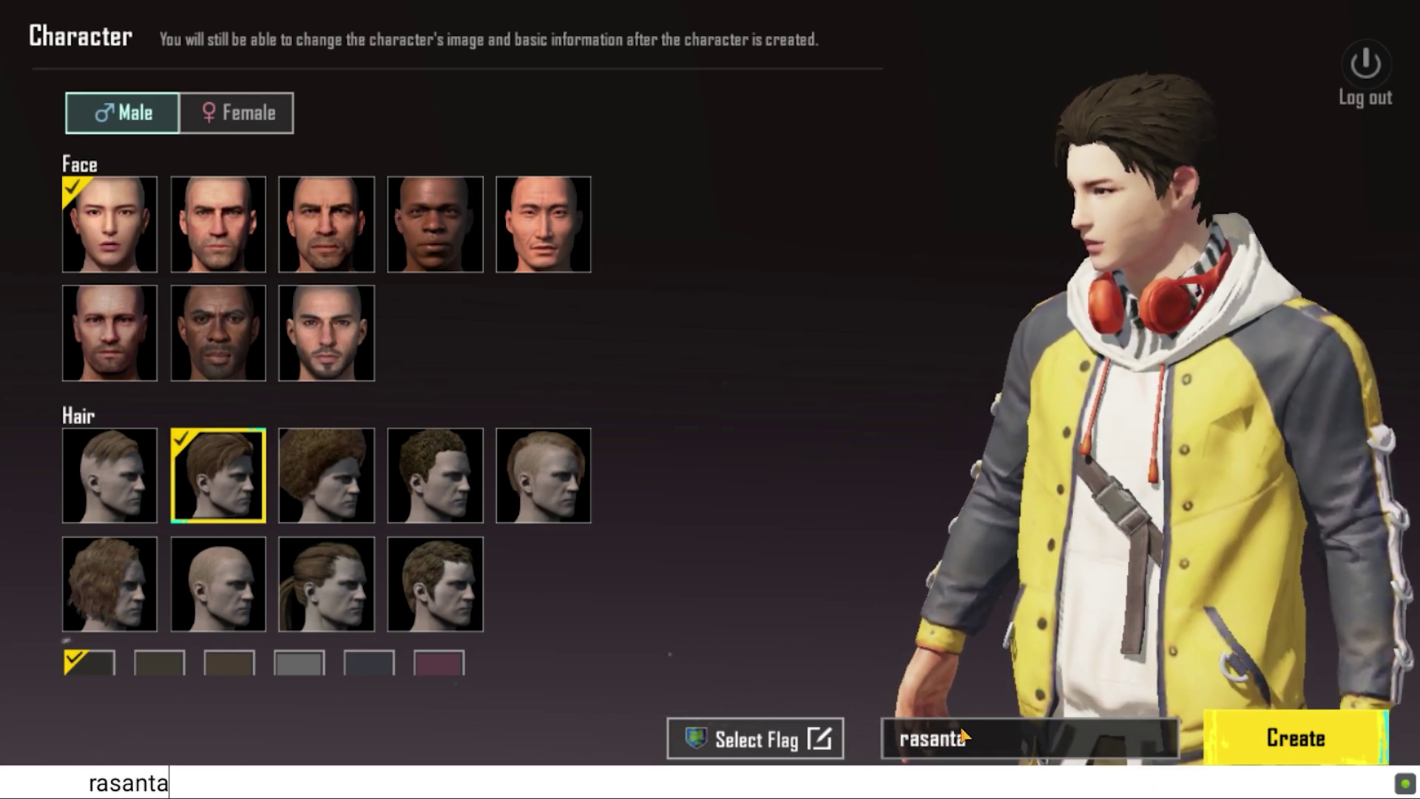
type("407")
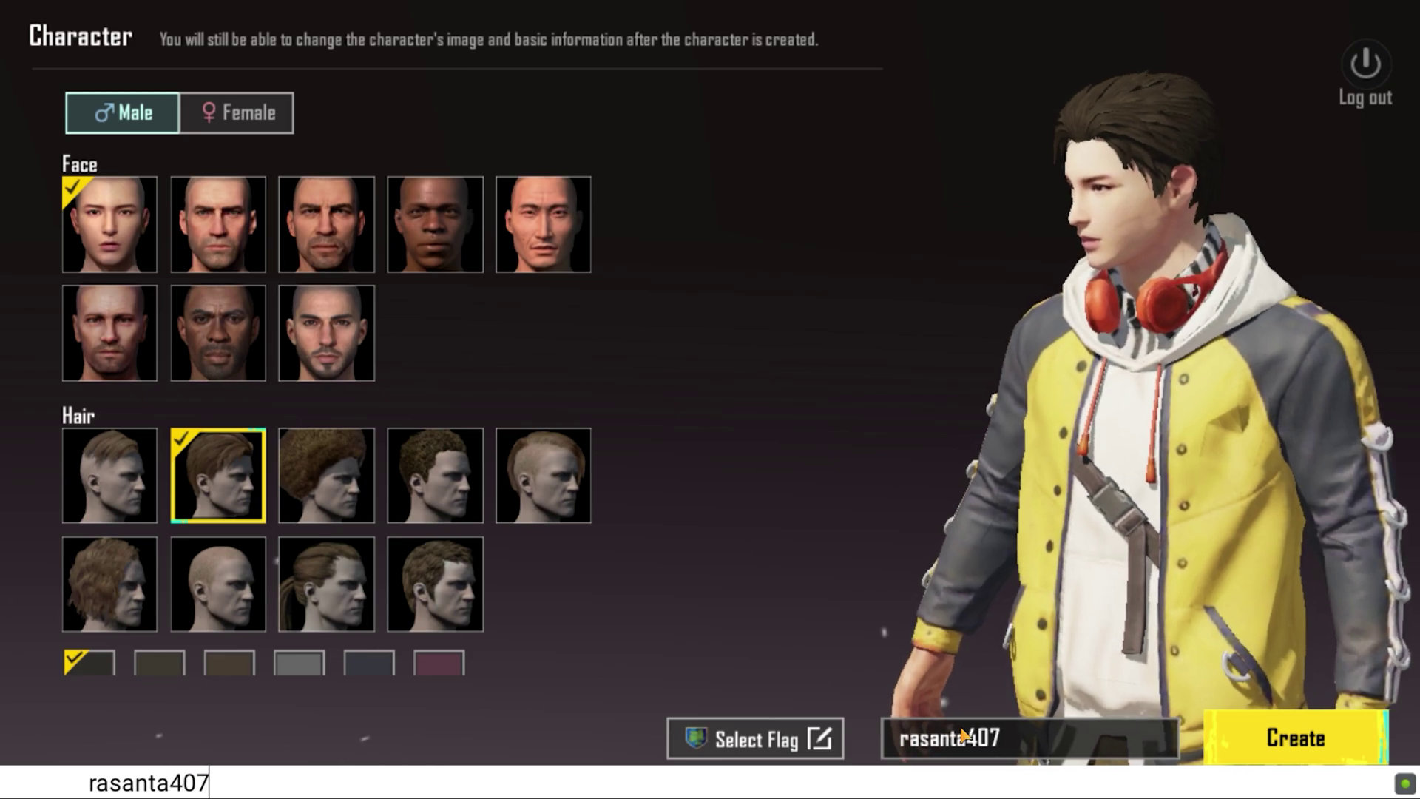
key("Return")
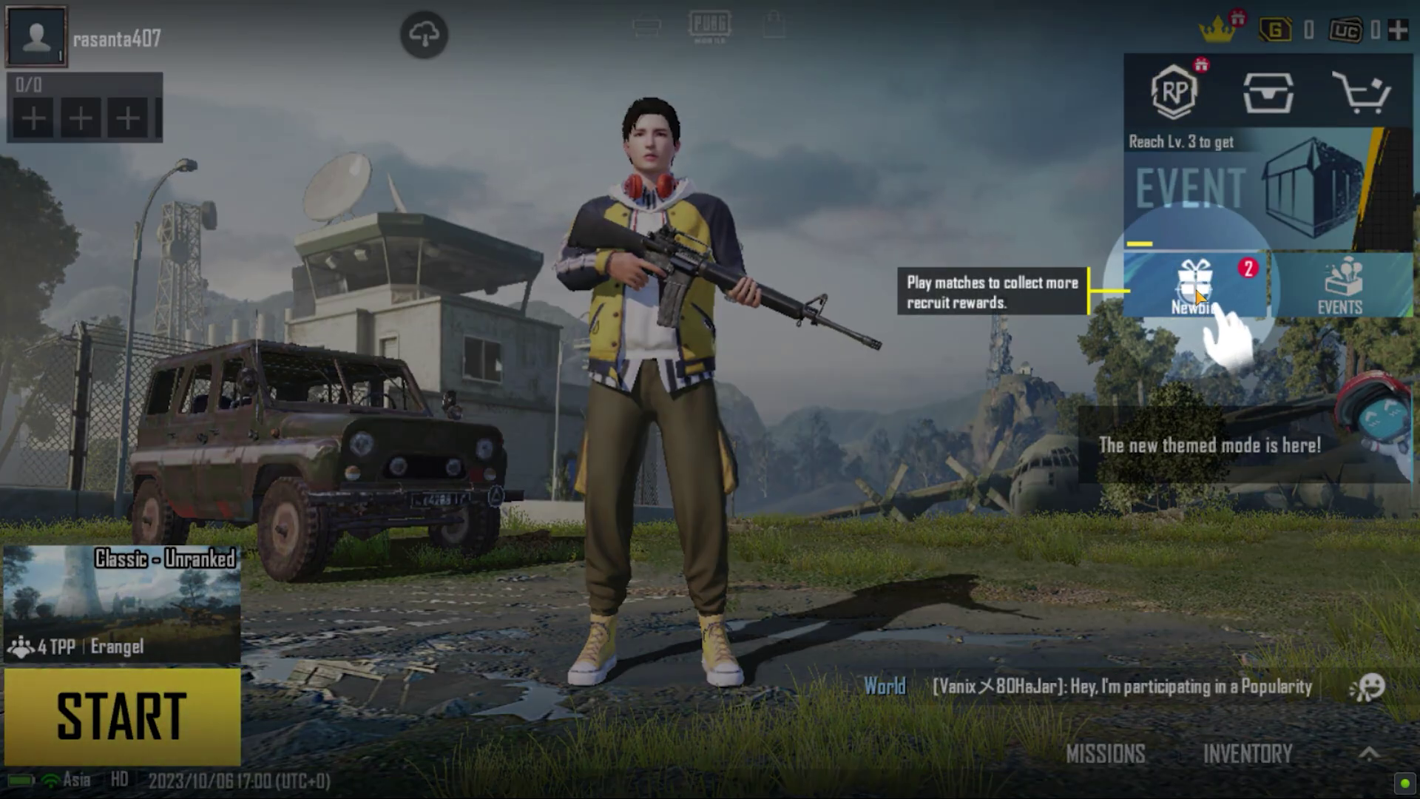
Collect the Newbie tutorial mission reward, close the reward summary and start Classic Erangel matchmaking.
left_click(1197, 292)
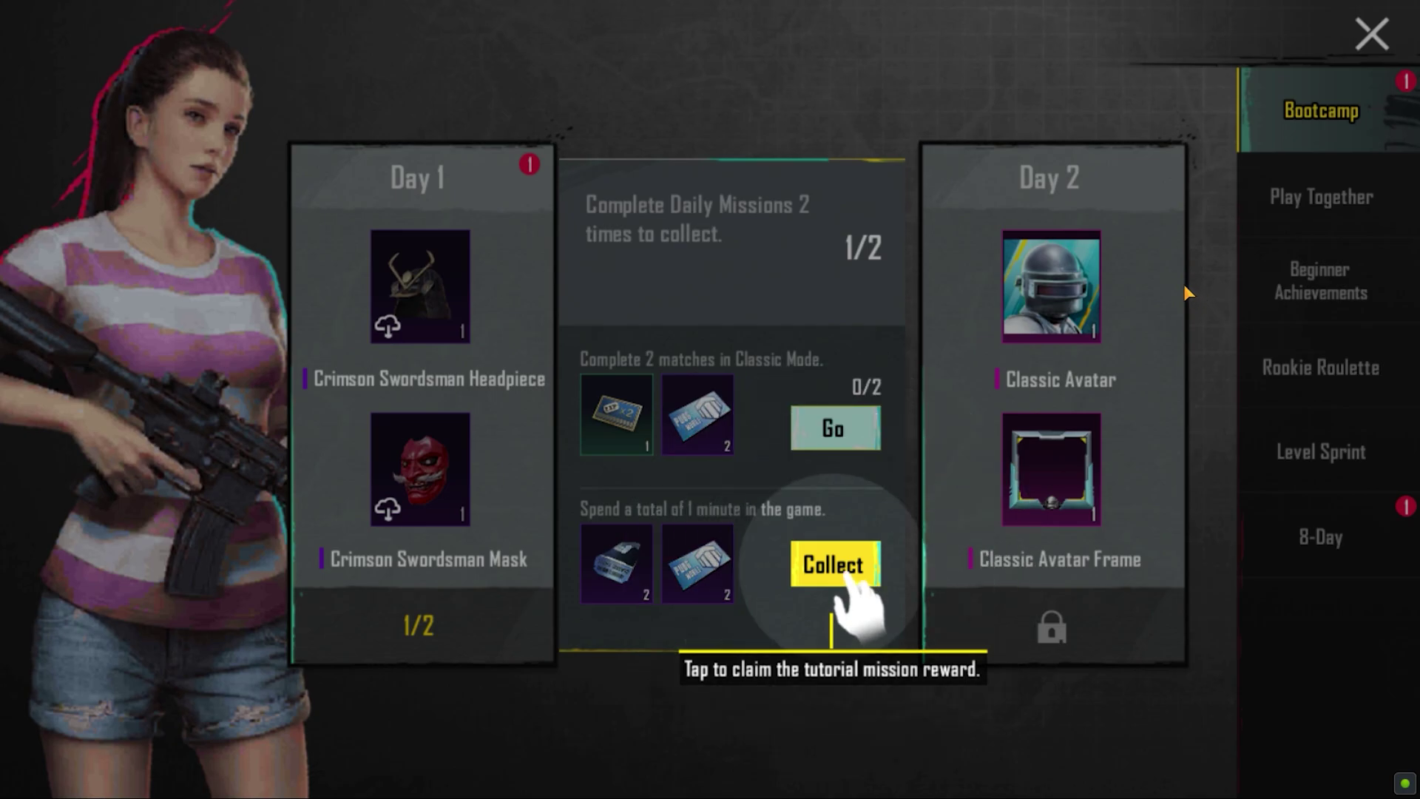
left_click(847, 564)
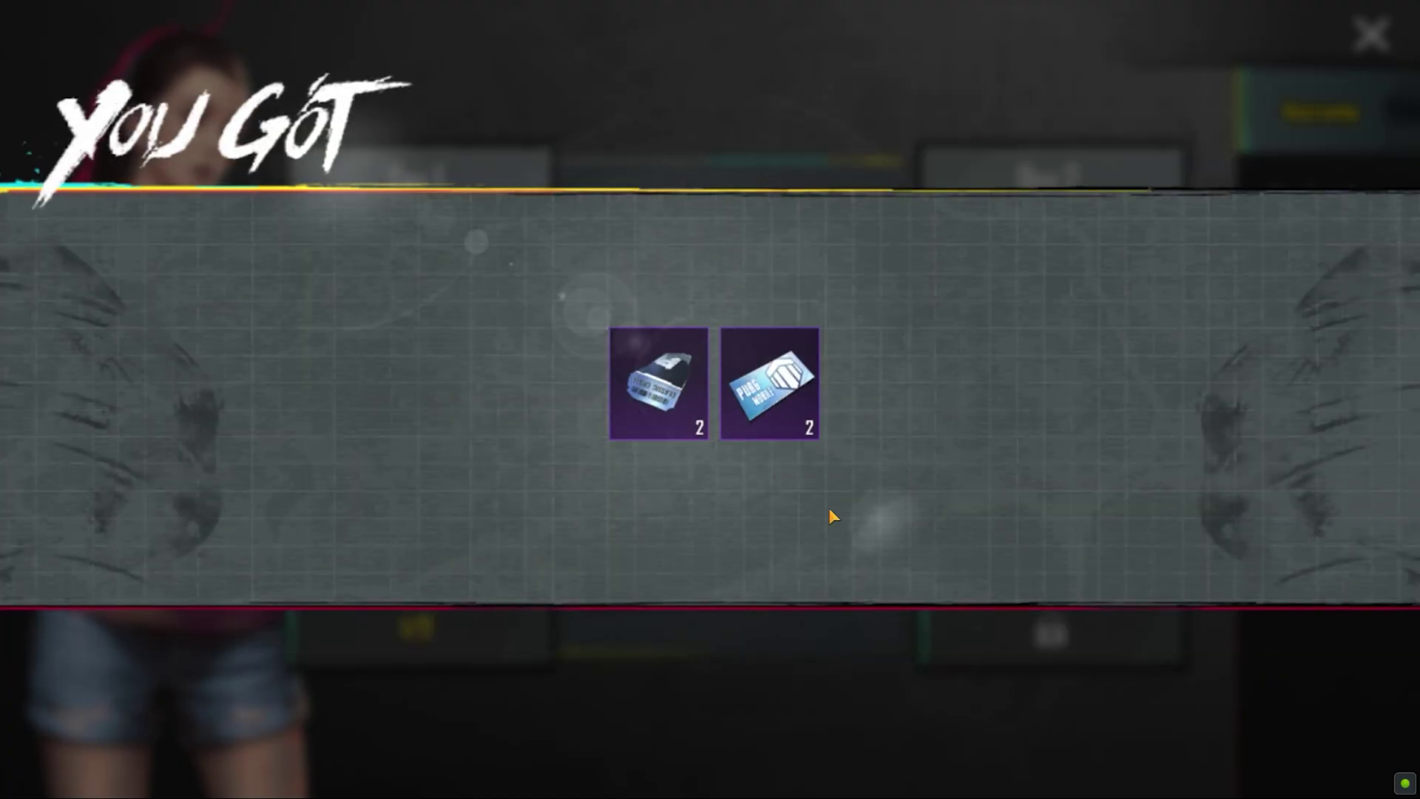
left_click(737, 654)
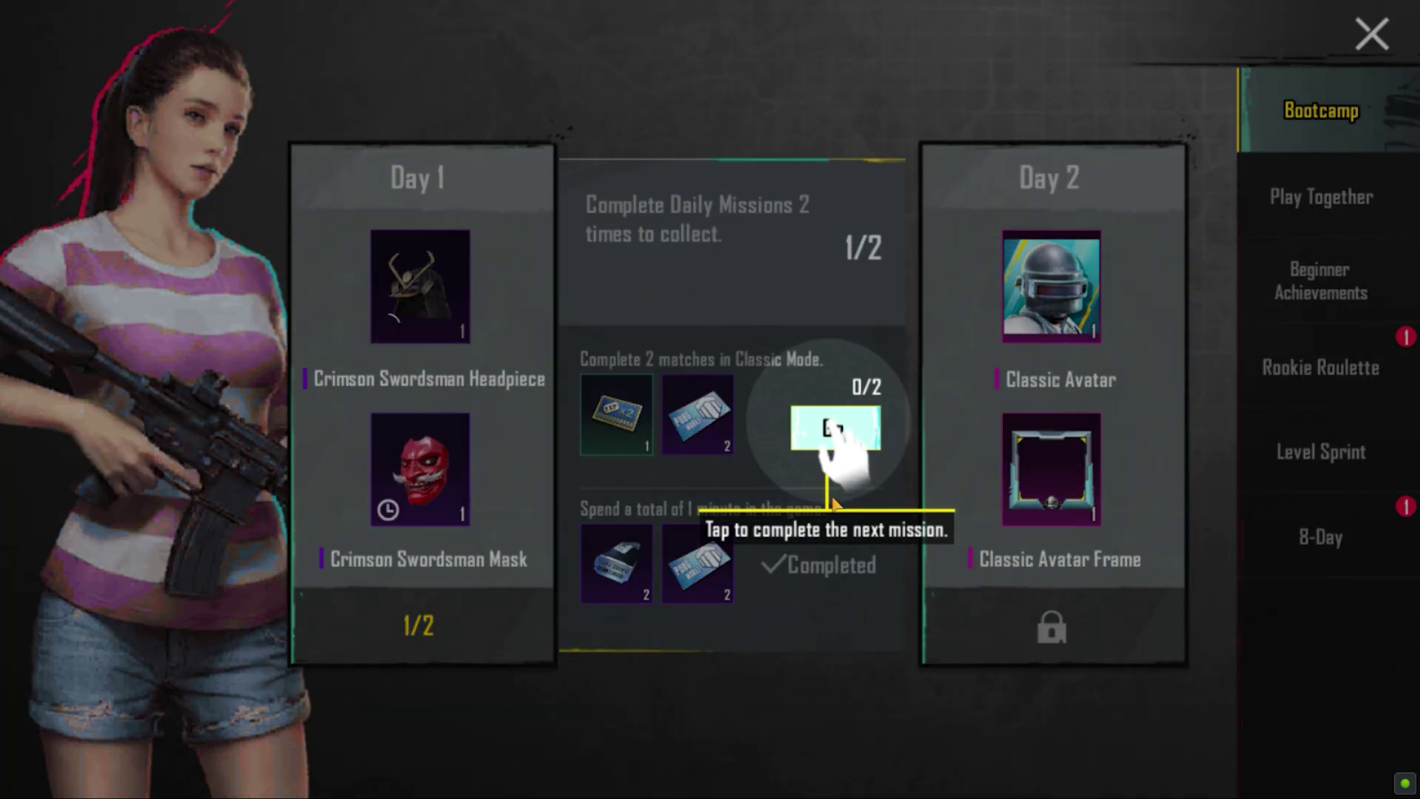
left_click(832, 513)
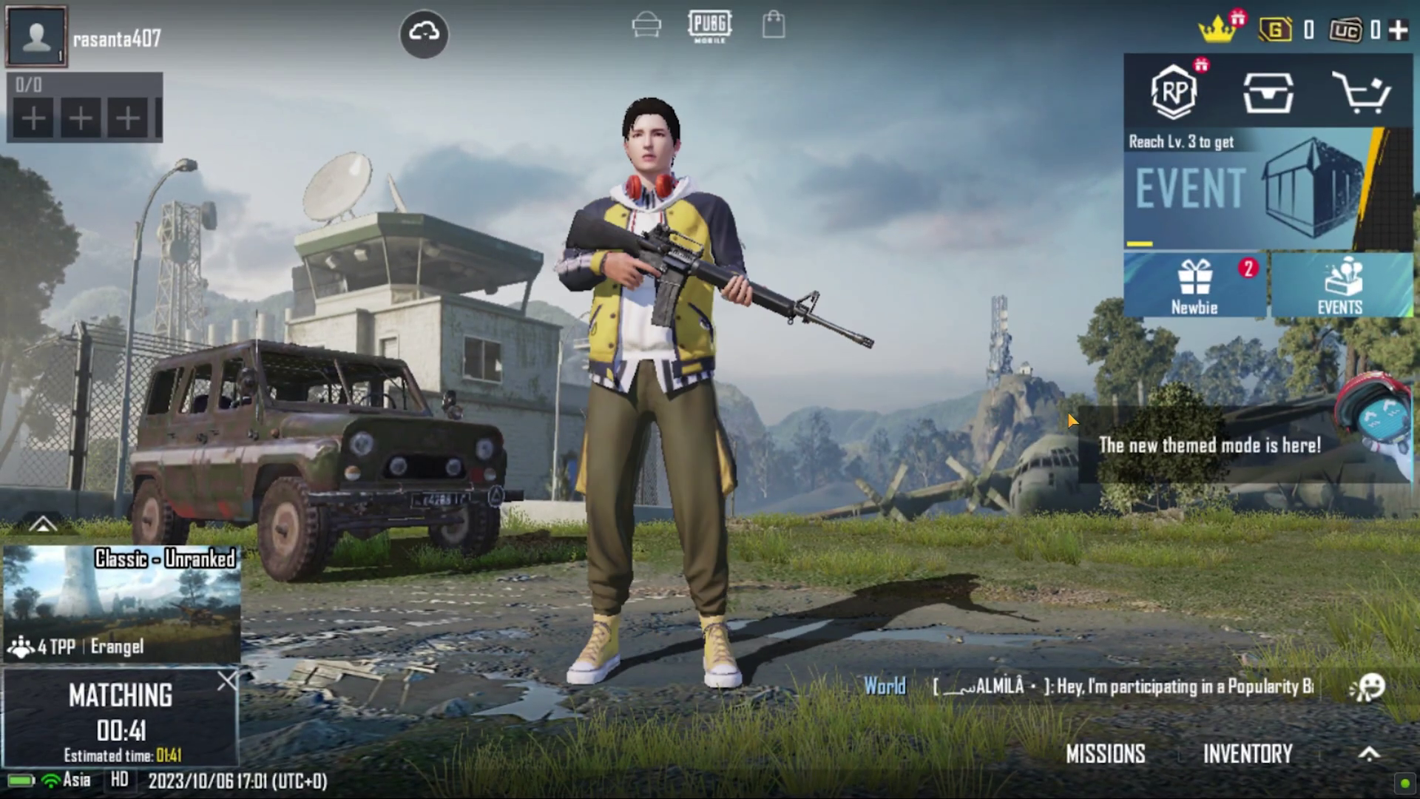